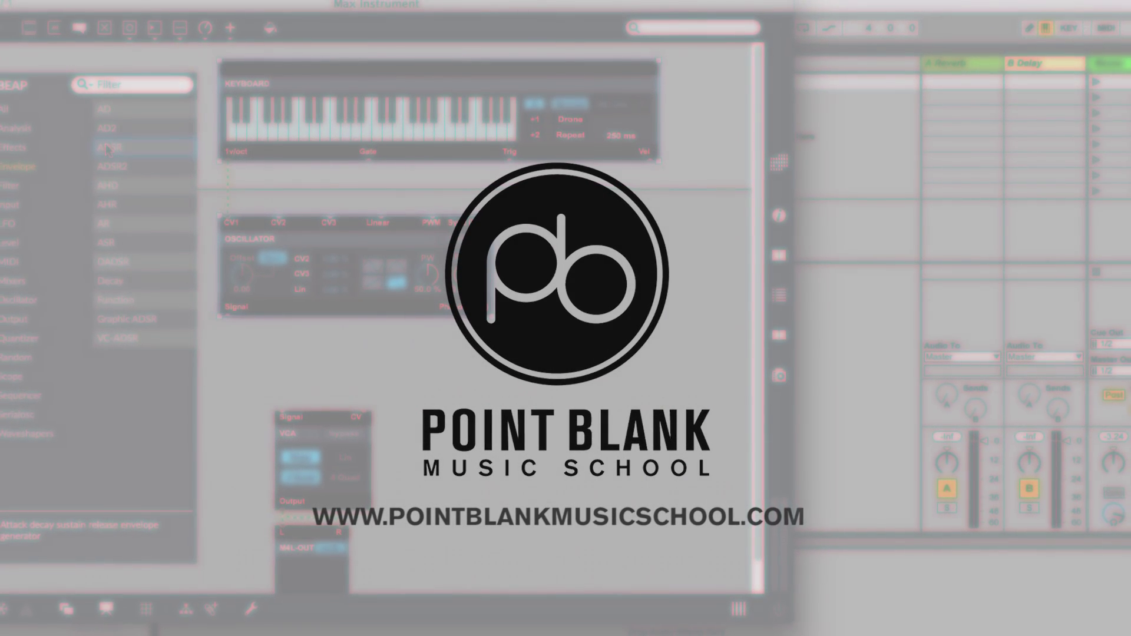
Preview the finished BEAP_BasicSynth device on track 1, with its oscillator and Classroom Filter sections.
drag(108, 150, 536, 234)
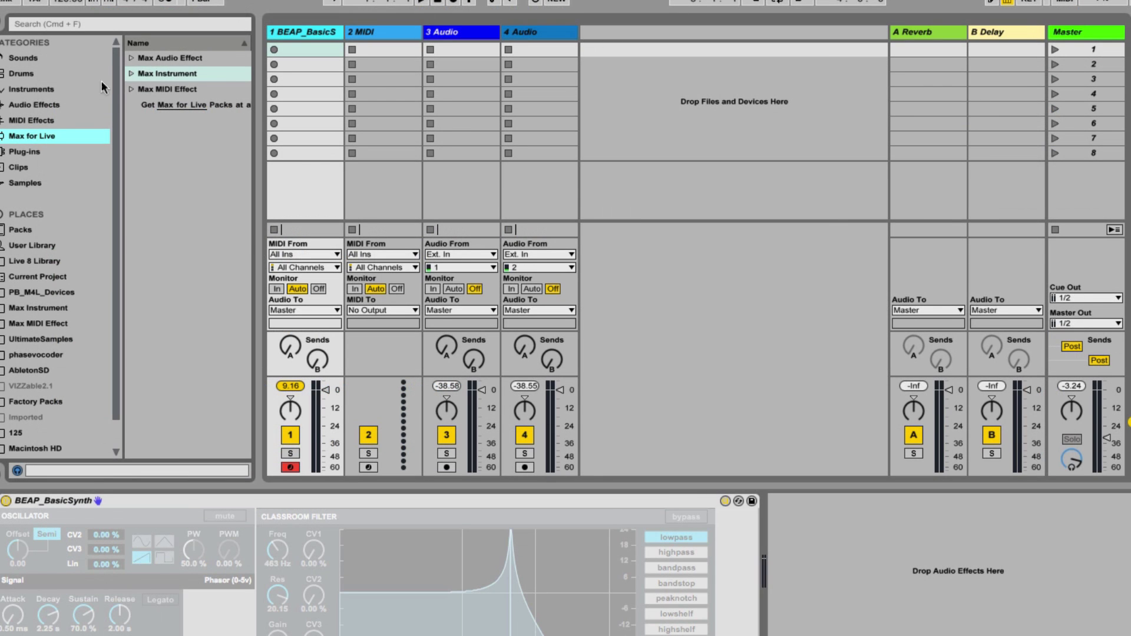
Browse Ableton's free packs page, including Max for Live Pluggo for Live.
click(175, 111)
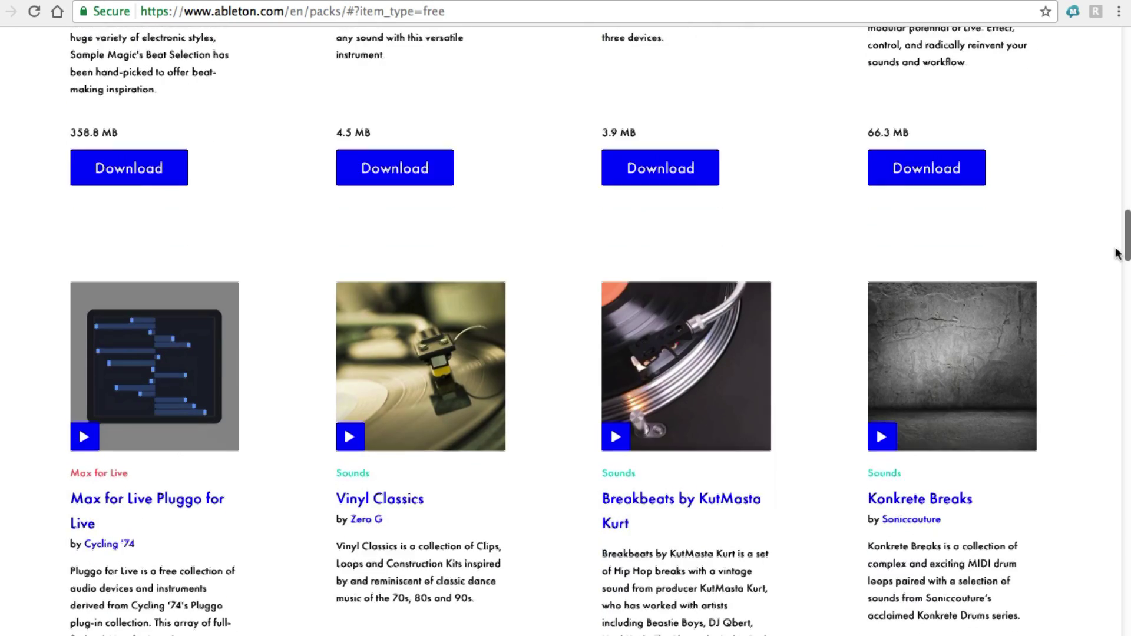
scroll(1118, 248, down, 2)
scroll(1118, 248, up, 2)
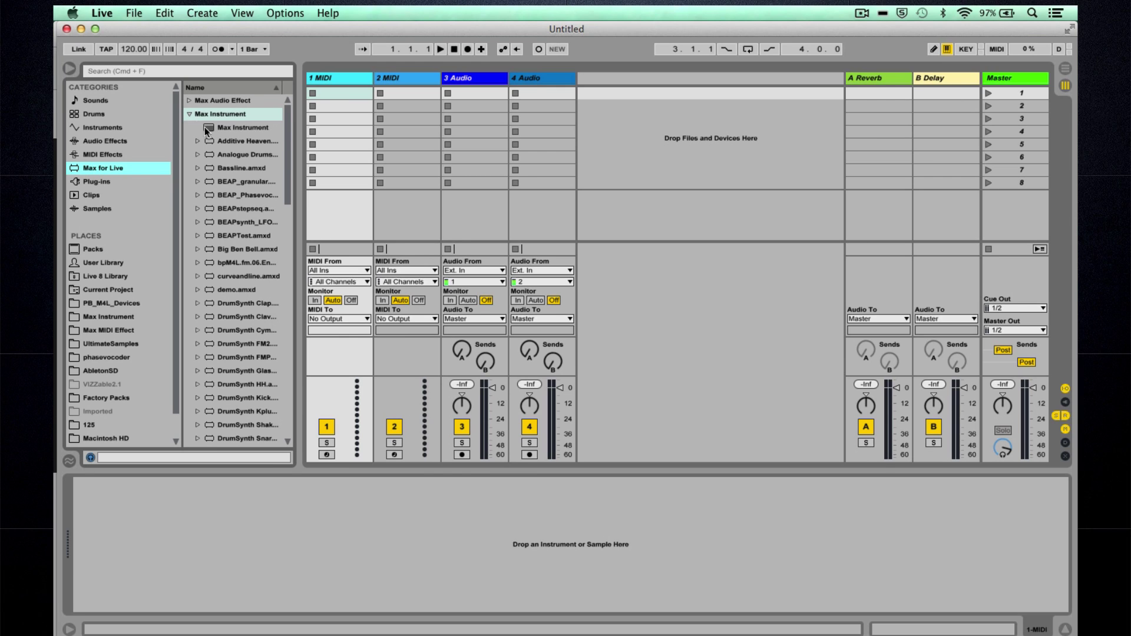
Drag the empty Max Instrument from the Max for Live browser onto the 1 MIDI track.
drag(206, 127, 337, 85)
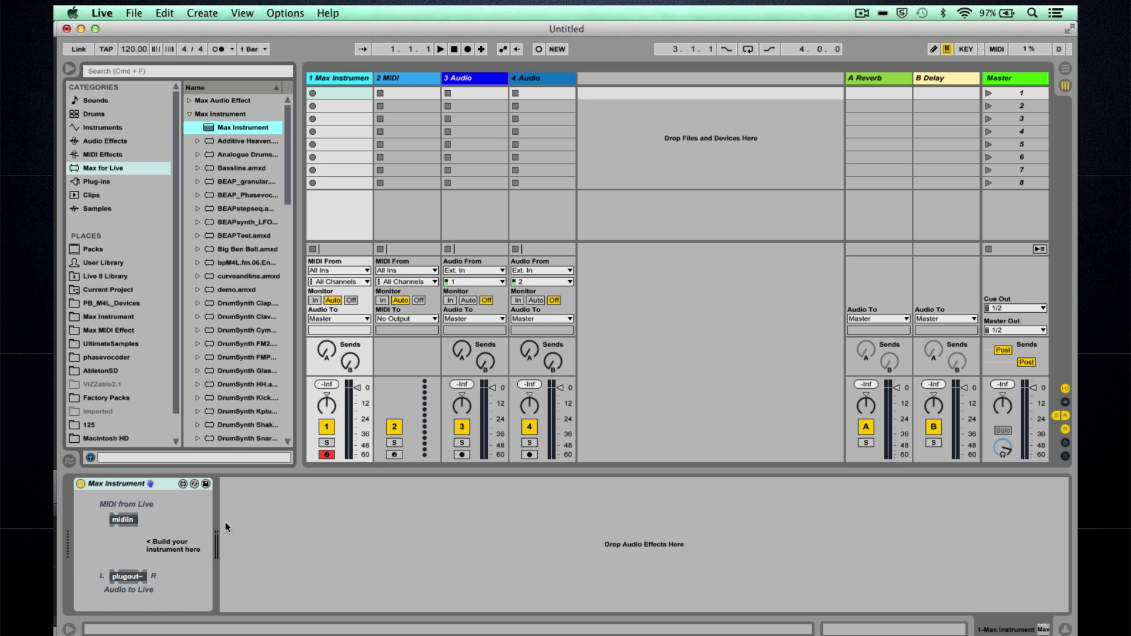
Open the Max Instrument patch, delete its default midiin and plugout~ objects, and enlarge the window.
click(183, 485)
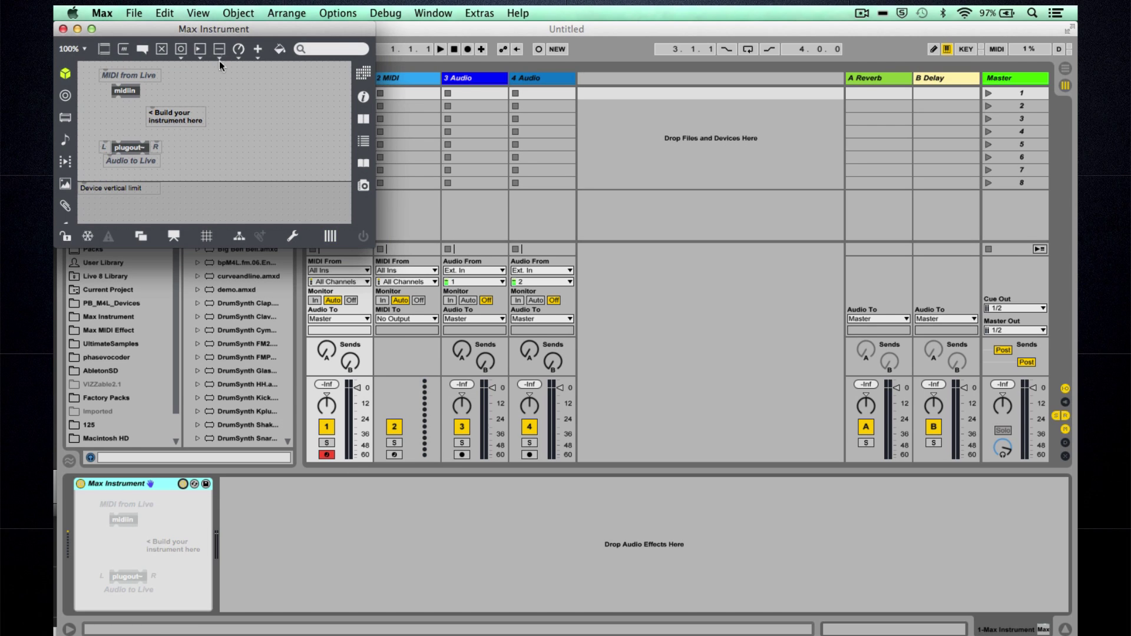
drag(223, 24, 226, 25)
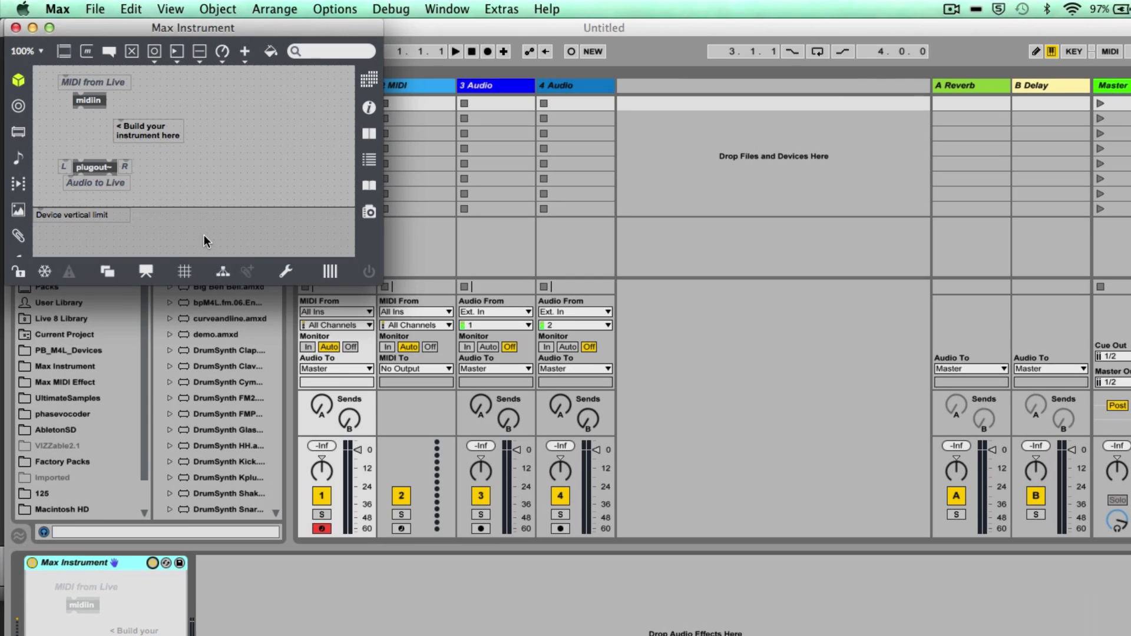
mouse_move(227, 207)
mouse_down()
mouse_move(110, 82)
mouse_move(59, 77)
mouse_up()
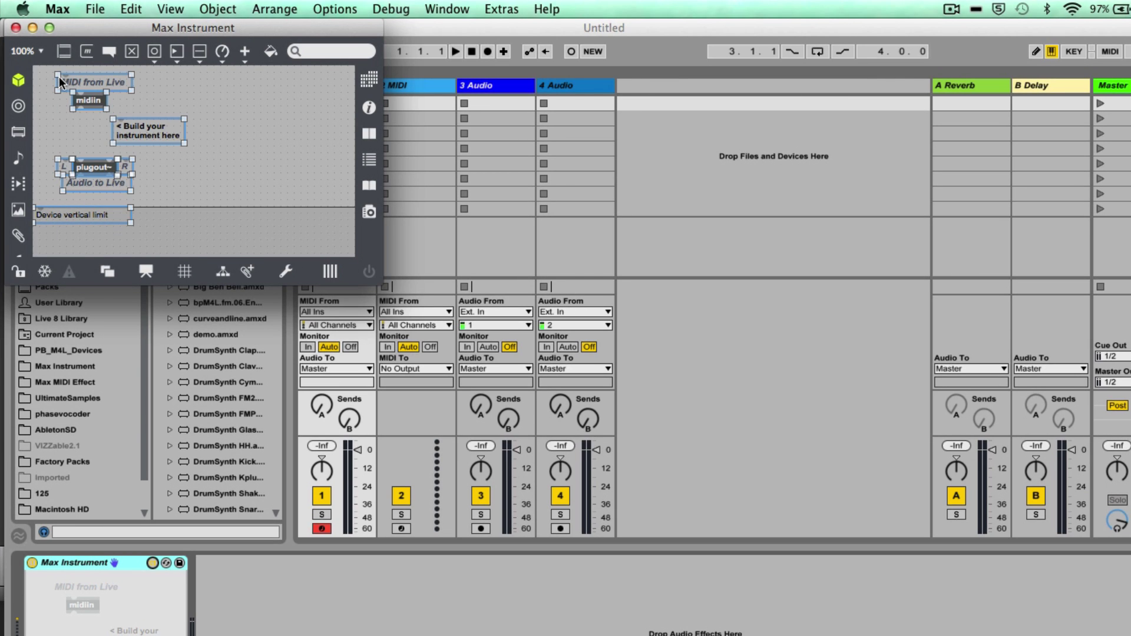
key(BackSpace)
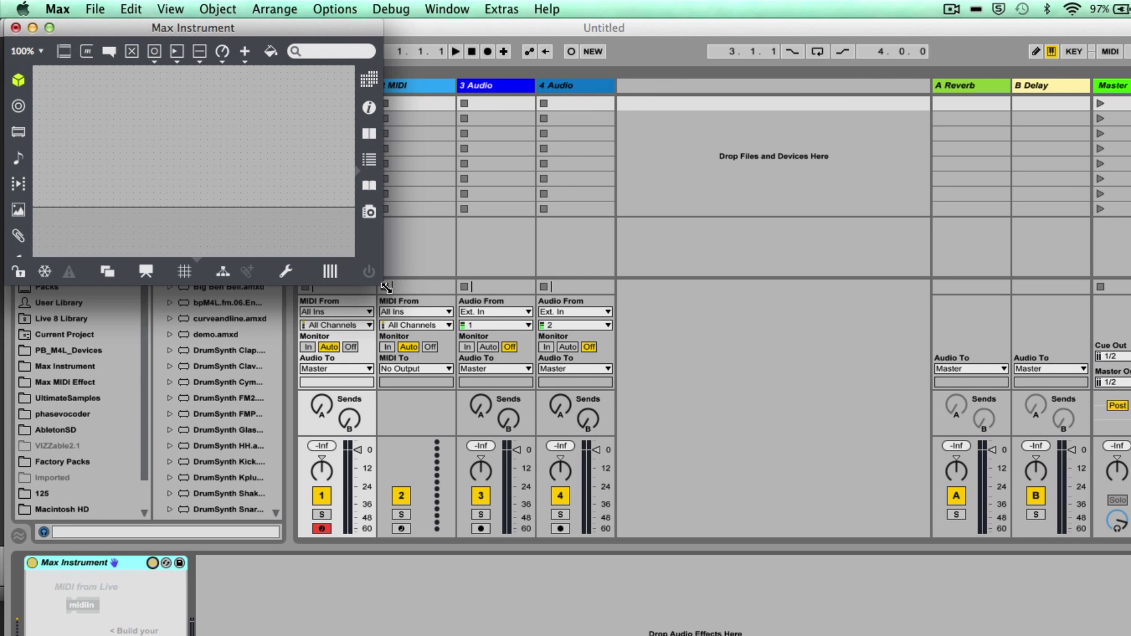
drag(386, 287, 810, 628)
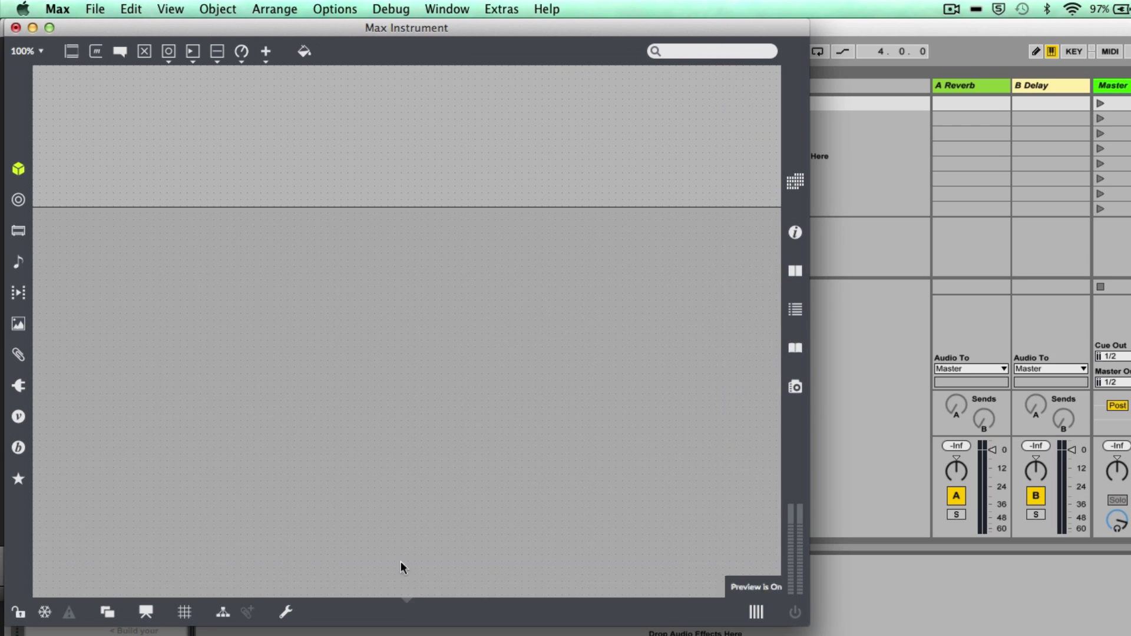
Place a BEAP Oscillator module from the Oscillator category near the top of the canvas.
click(20, 448)
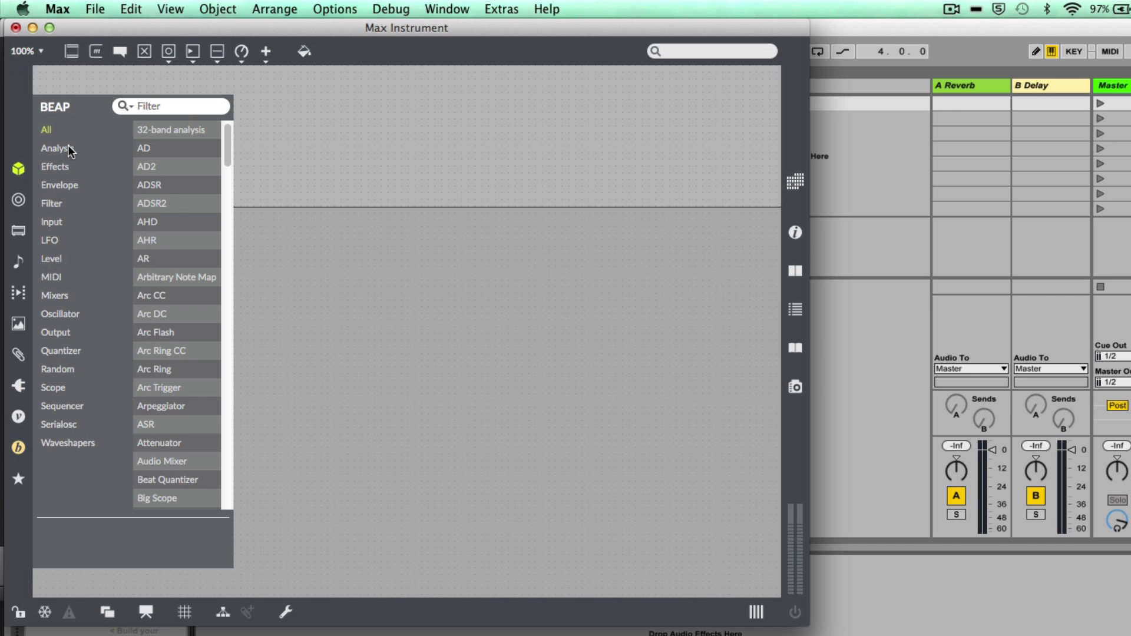
click(72, 315)
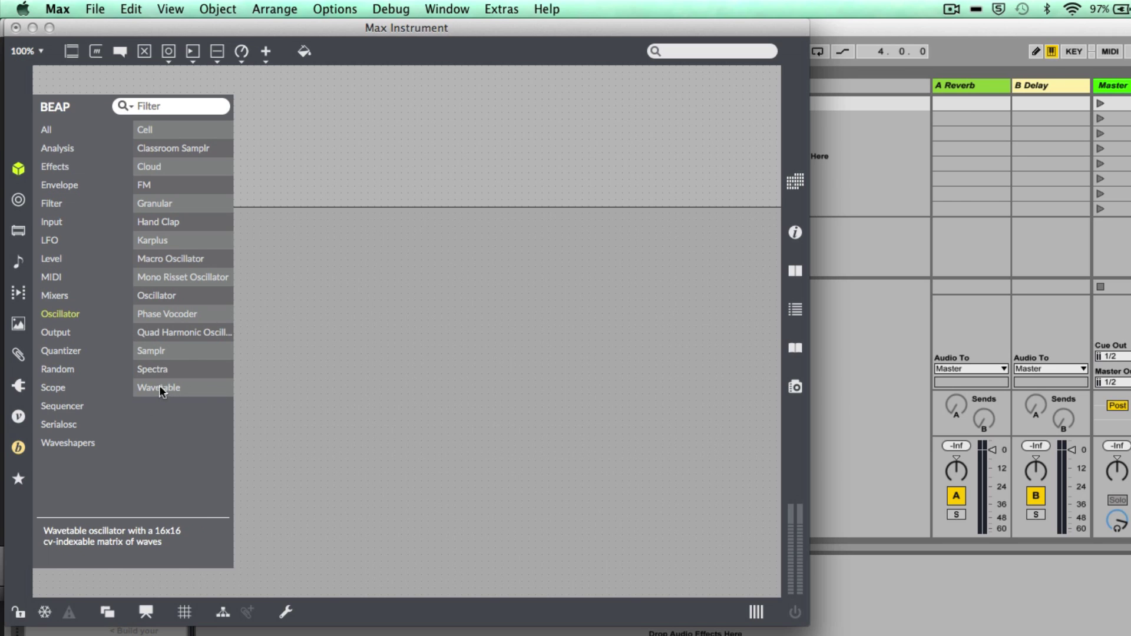
click(155, 296)
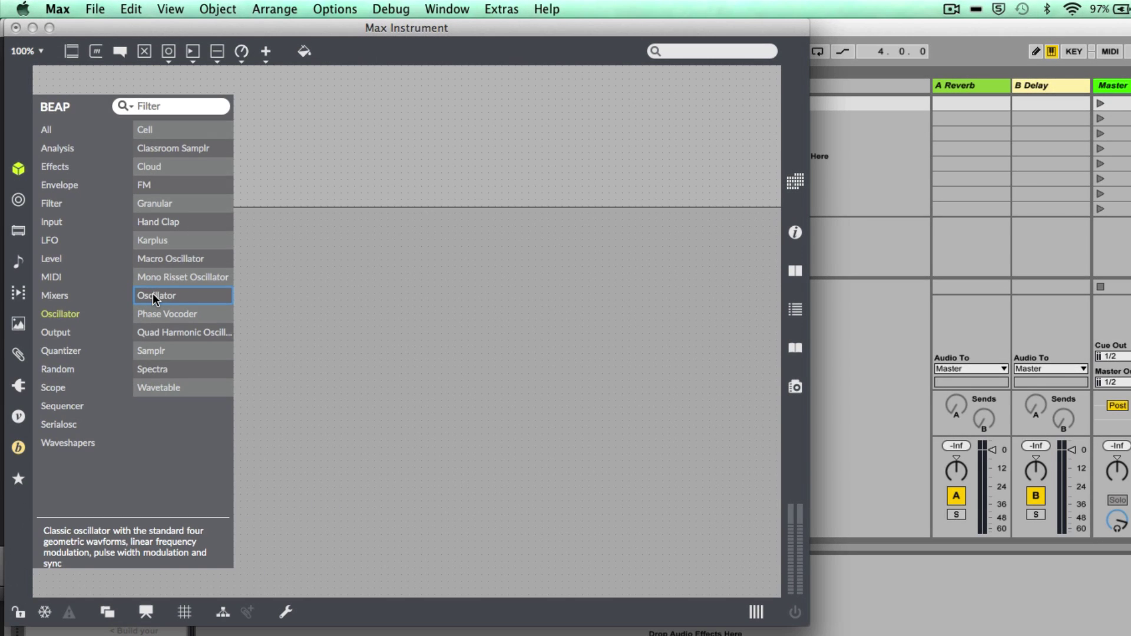
drag(154, 298, 372, 214)
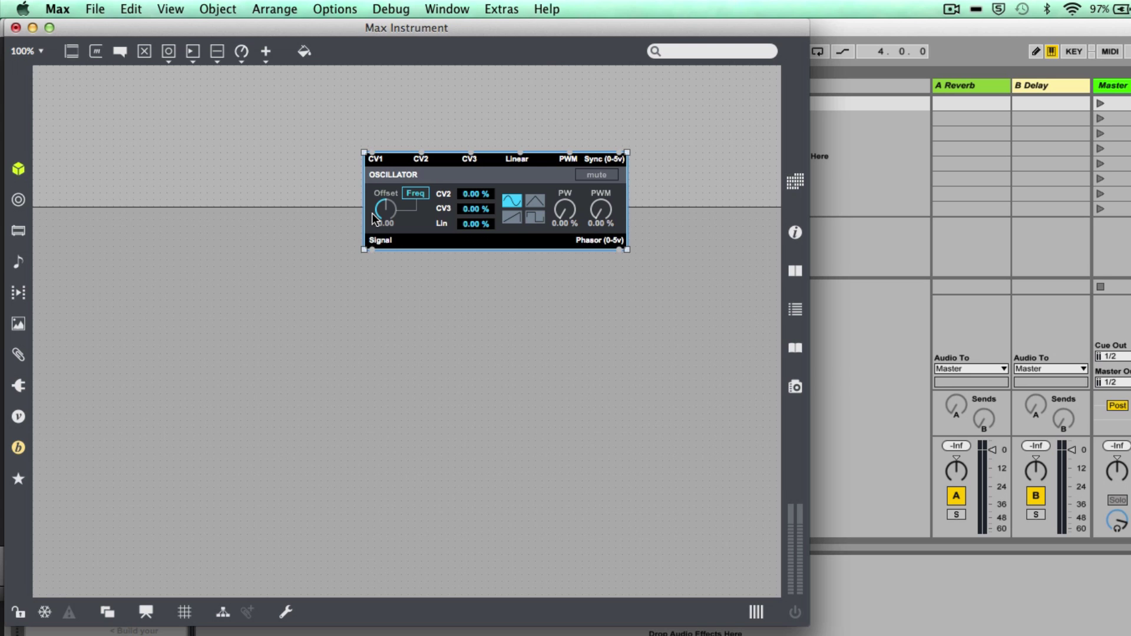
drag(507, 187, 372, 132)
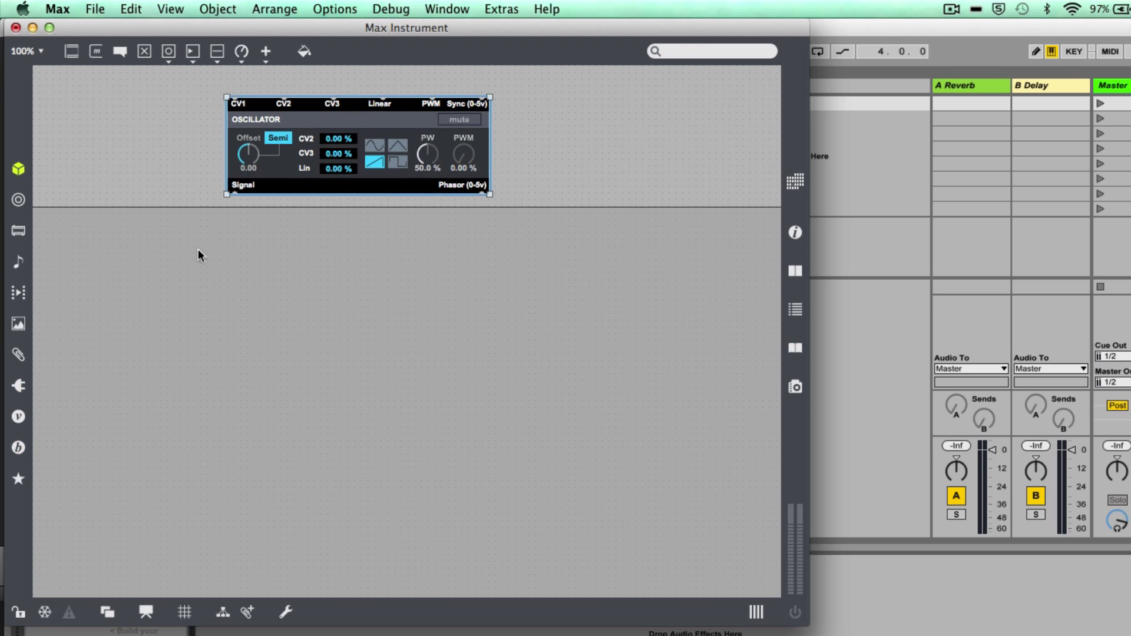
Add the BEAP M4L Out module from the Output category to the patch.
click(19, 448)
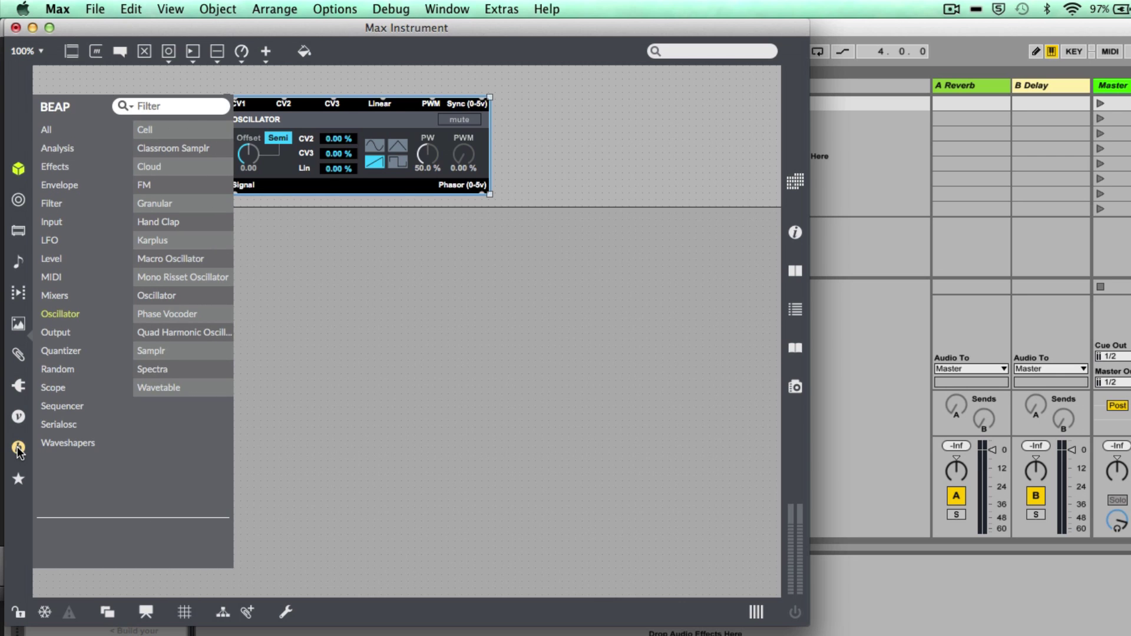
click(56, 333)
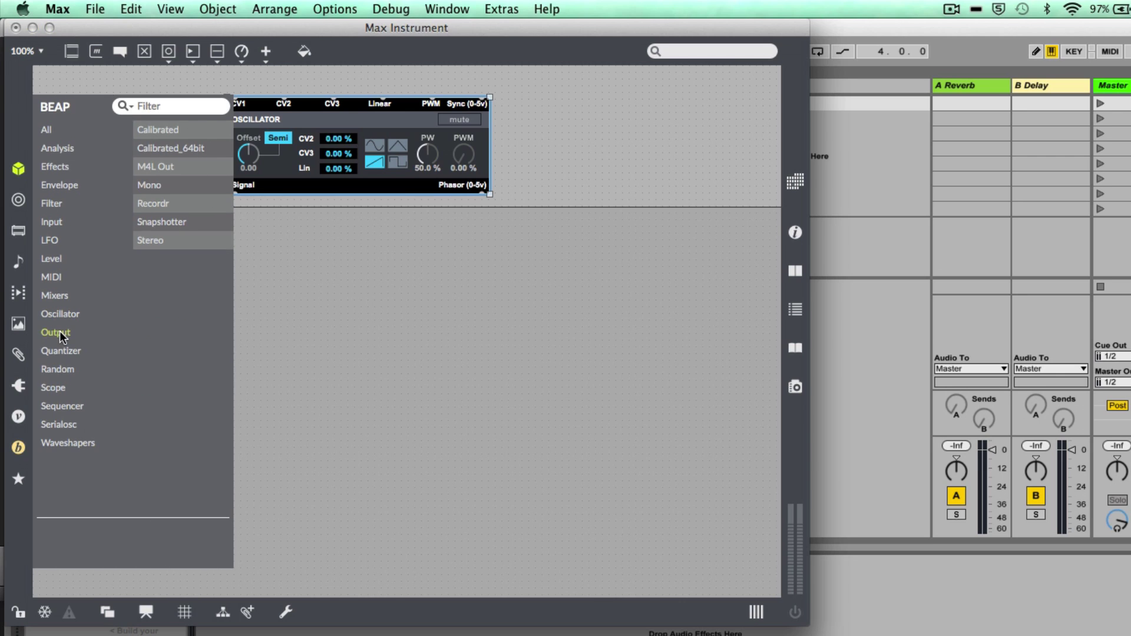
double_click(161, 167)
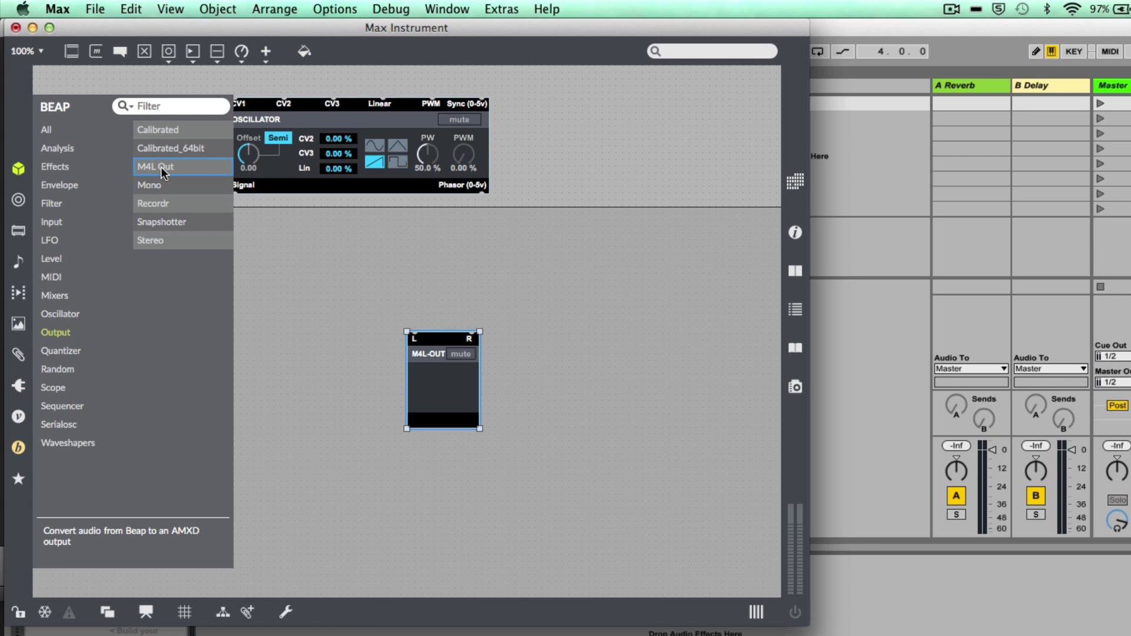
click(451, 371)
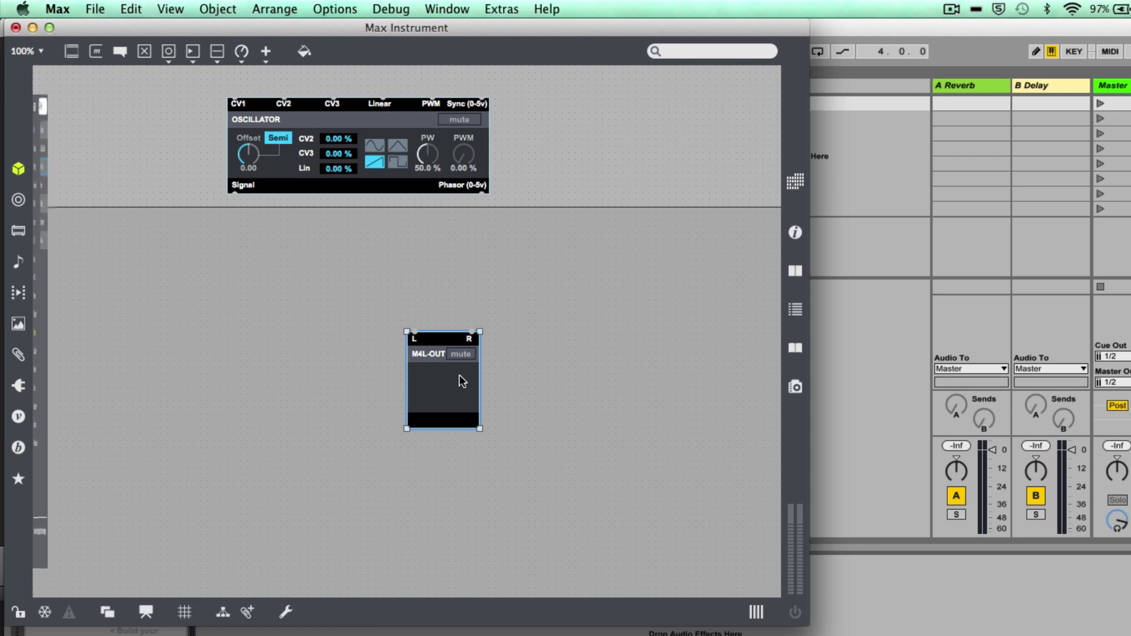
Drag the BEAP Keyboard module from the Input category onto the canvas below the oscillator.
click(21, 449)
click(46, 219)
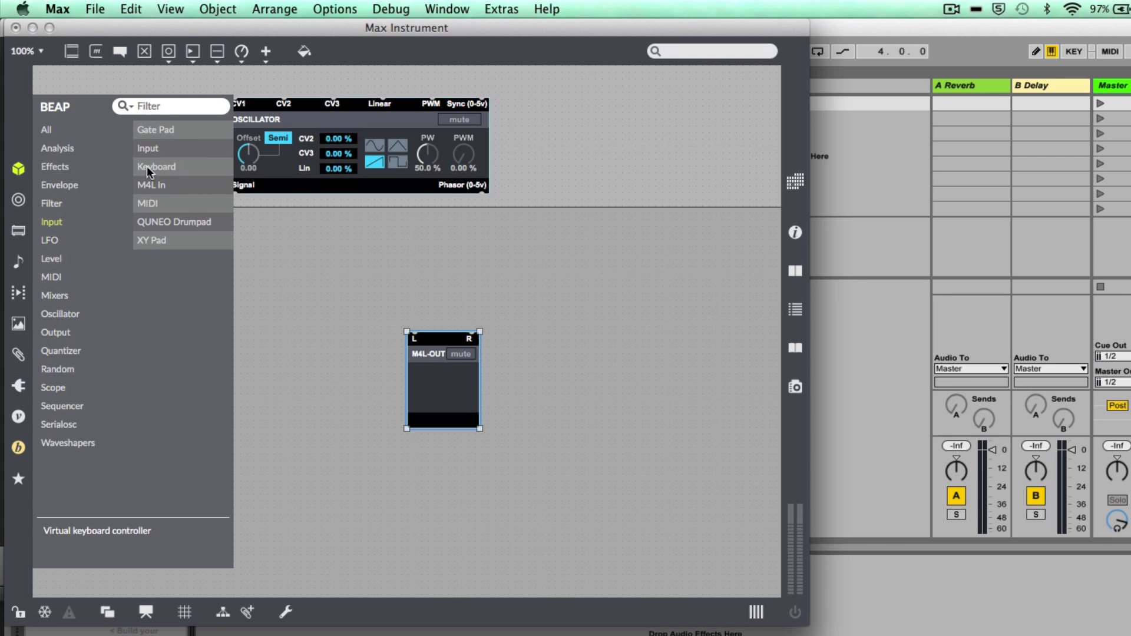
drag(147, 171, 439, 275)
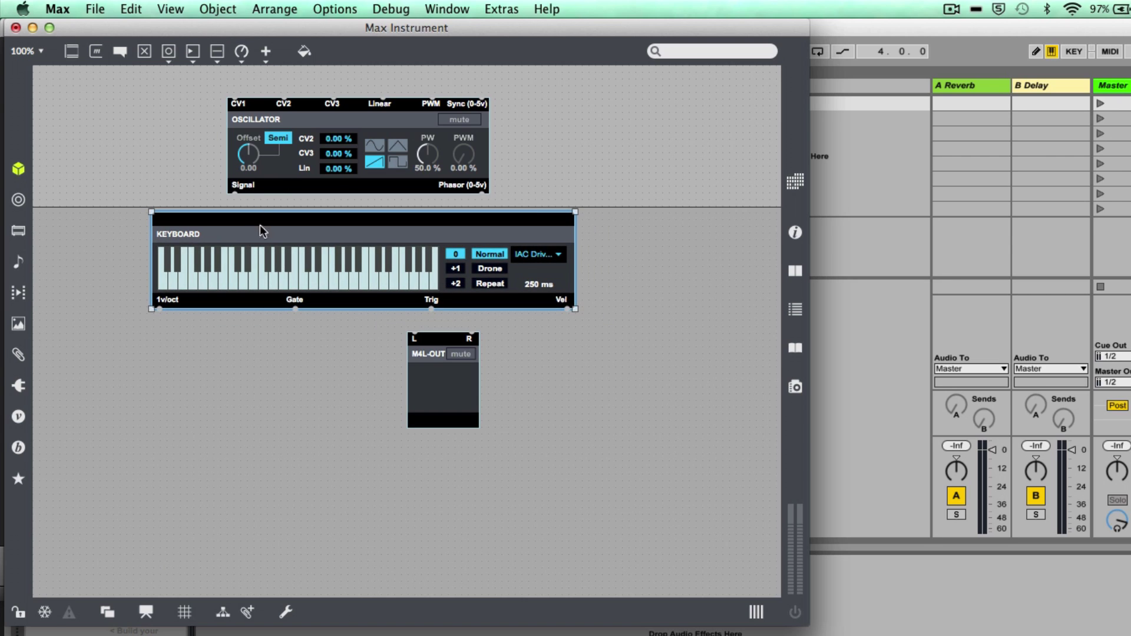
Stack the modules vertically: Keyboard on top, Oscillator below it, M4L-OUT underneath.
drag(271, 160, 259, 381)
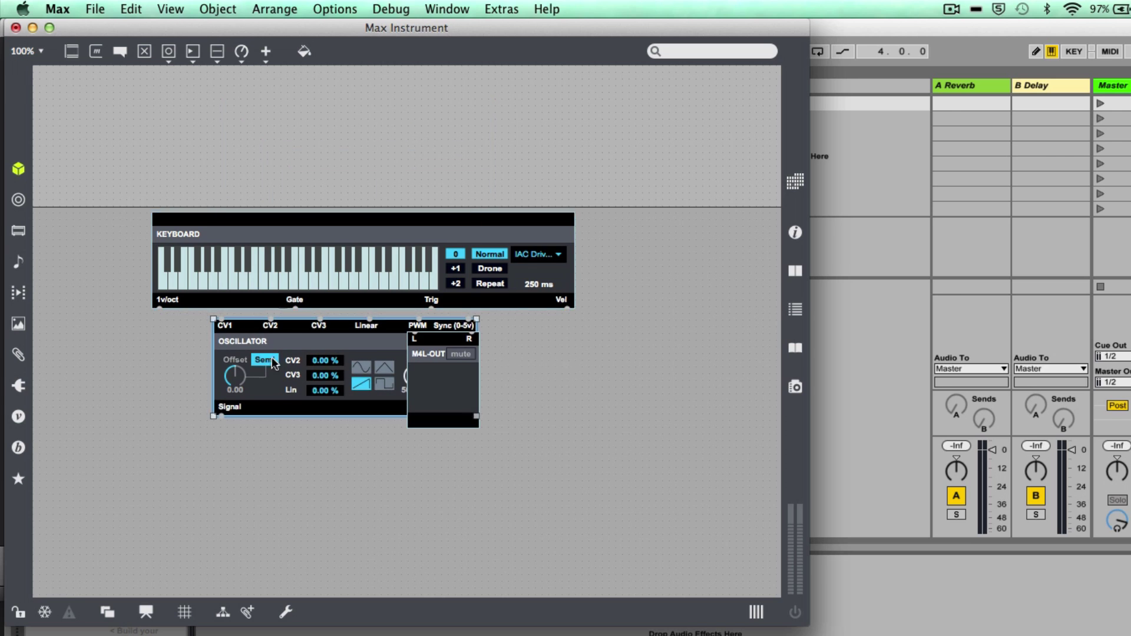
drag(277, 284, 282, 154)
drag(254, 362, 204, 262)
drag(453, 401, 234, 426)
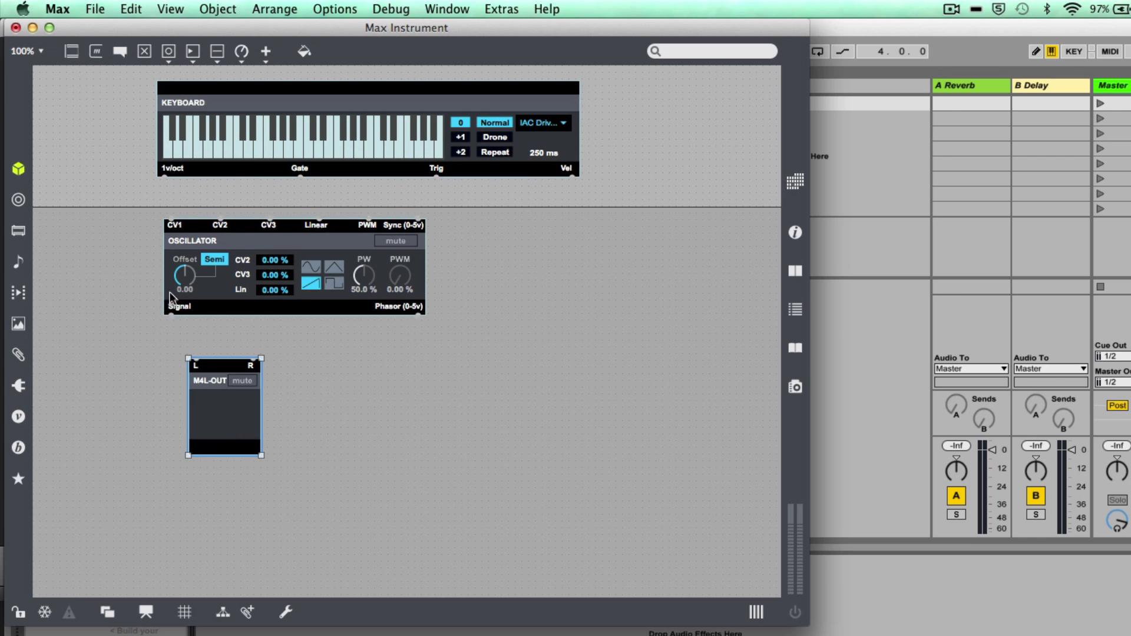
click(175, 317)
Cable the Oscillator's Signal outlet into both the L and R inlets of M4L-OUT.
drag(192, 350, 195, 358)
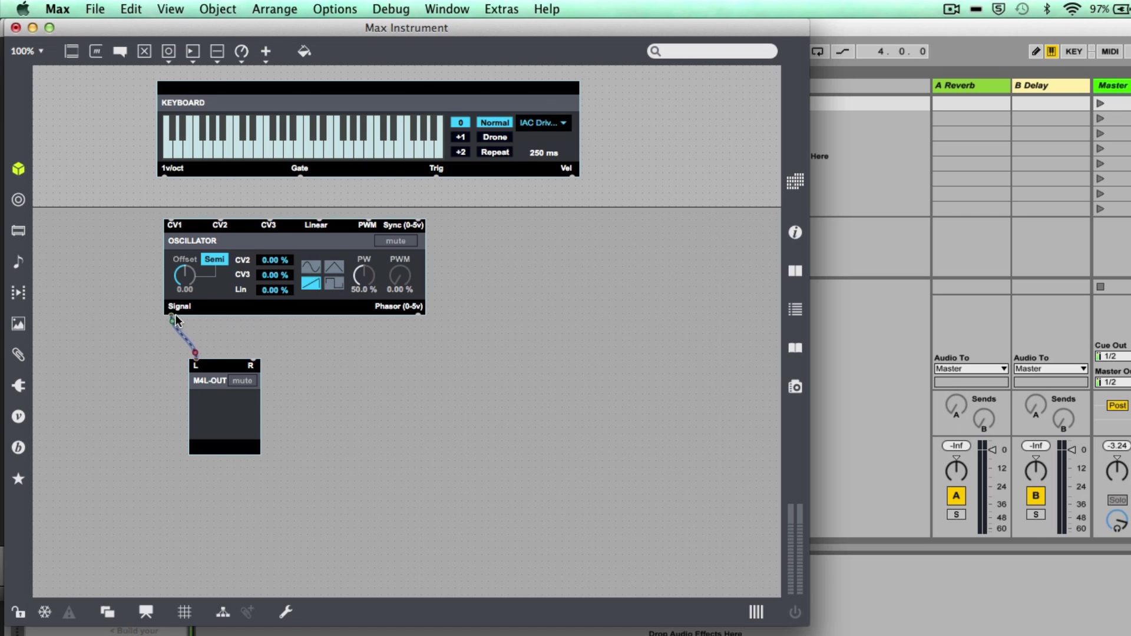
mouse_move(172, 317)
mouse_down()
mouse_move(194, 339)
mouse_move(253, 353)
mouse_up()
click(243, 380)
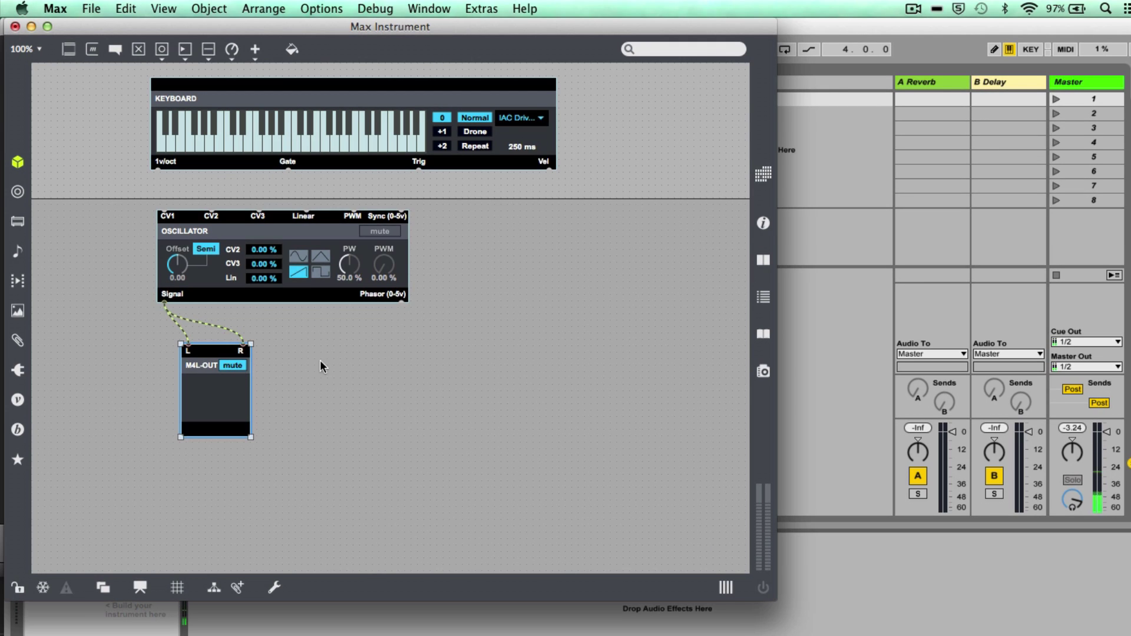
click(1129, 464)
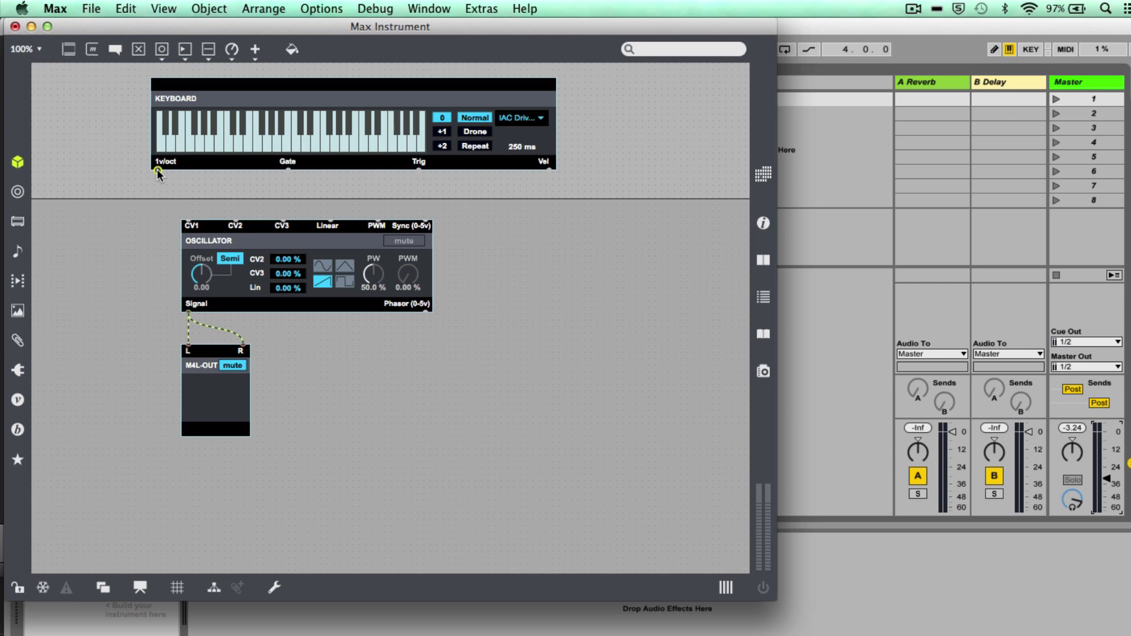
Patch Keyboard 1v/oct into Oscillator CV1 and add Volt Meter and Value modules from Scope.
drag(156, 170, 187, 222)
drag(249, 87, 280, 85)
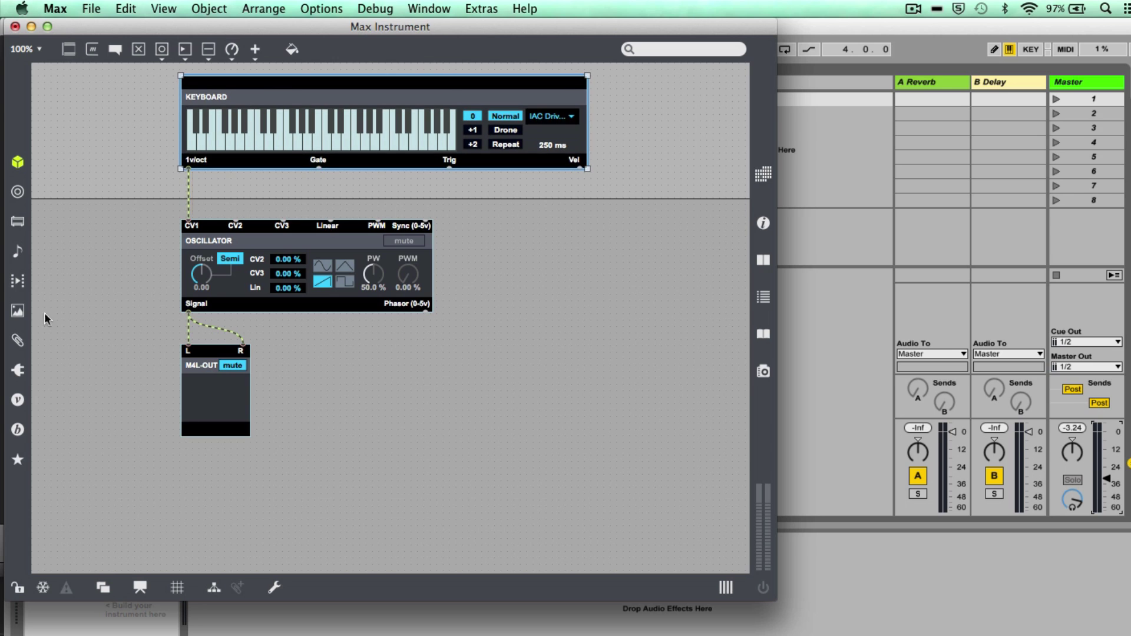
click(17, 429)
click(54, 373)
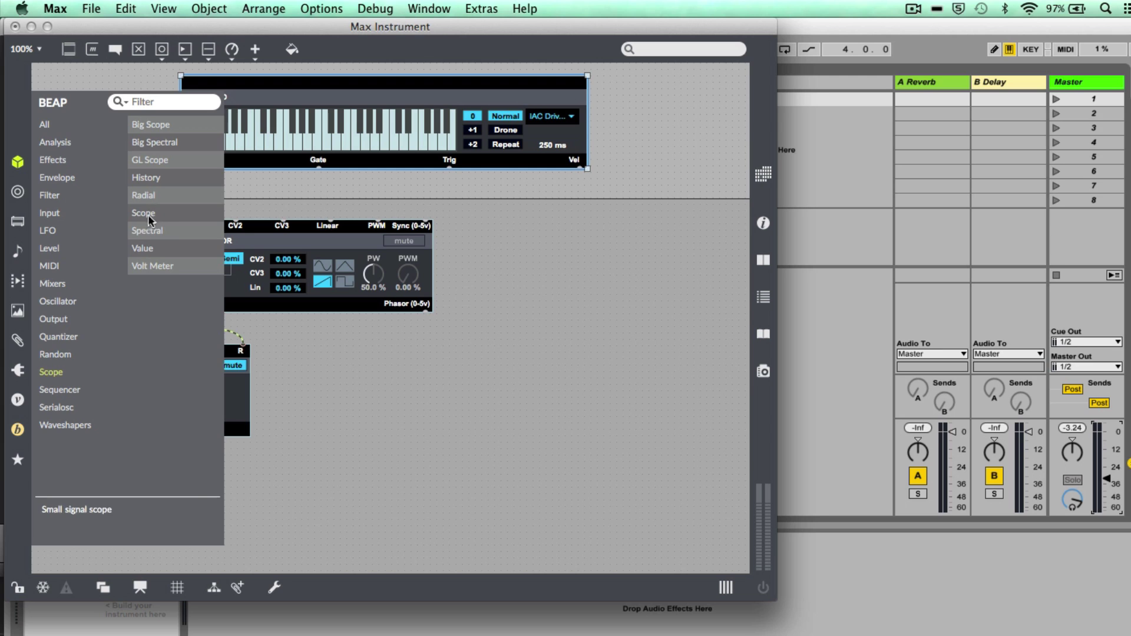
double_click(143, 267)
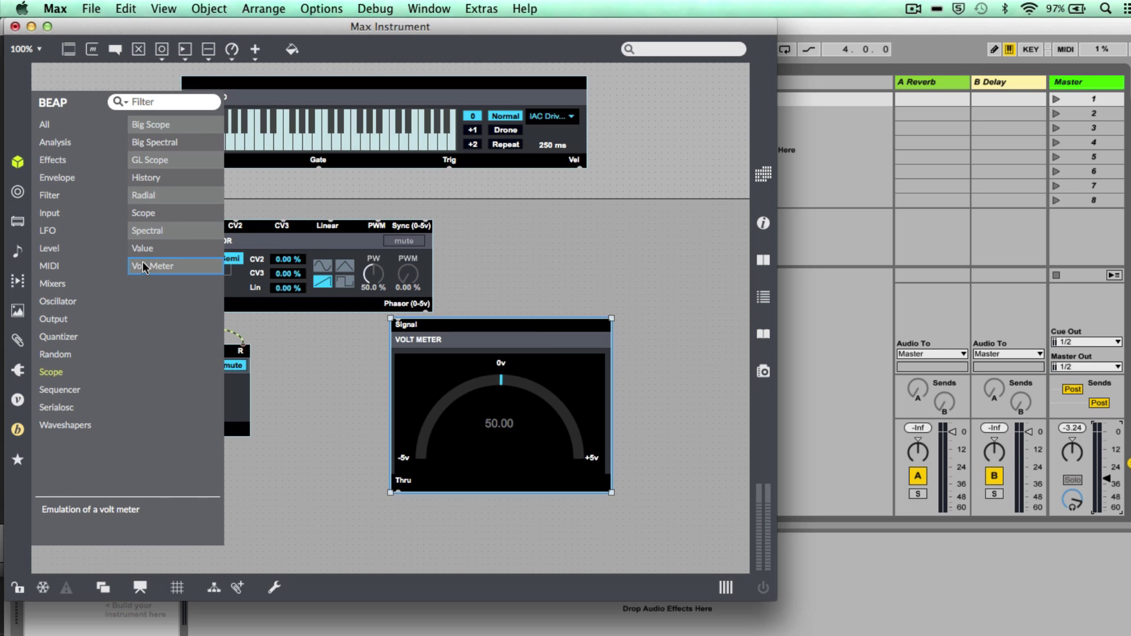
double_click(142, 248)
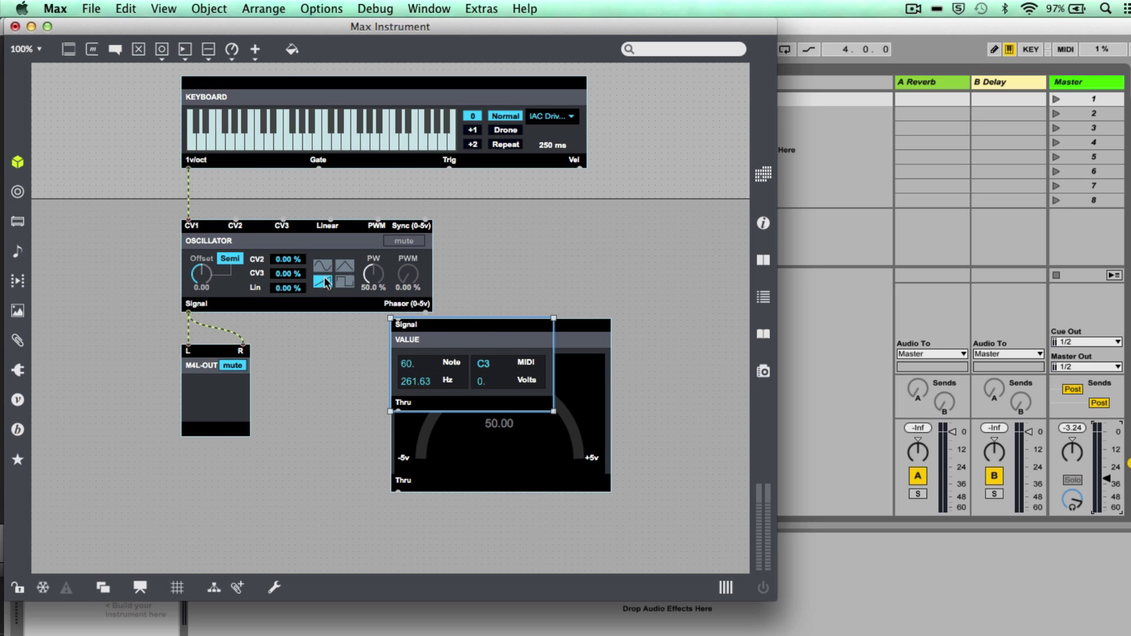
Rearrange the modules to make room and wire the keyboard's pitch output to the Volt Meter.
drag(442, 323, 82, 185)
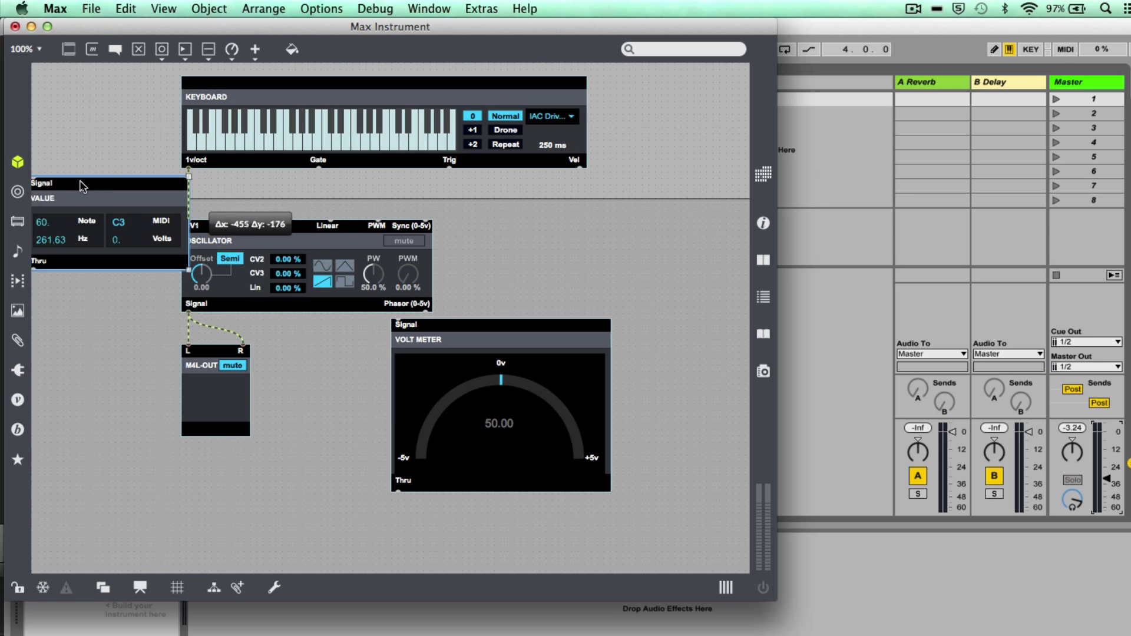
drag(342, 525, 269, 93)
drag(154, 186, 70, 173)
drag(446, 377, 64, 353)
click(478, 439)
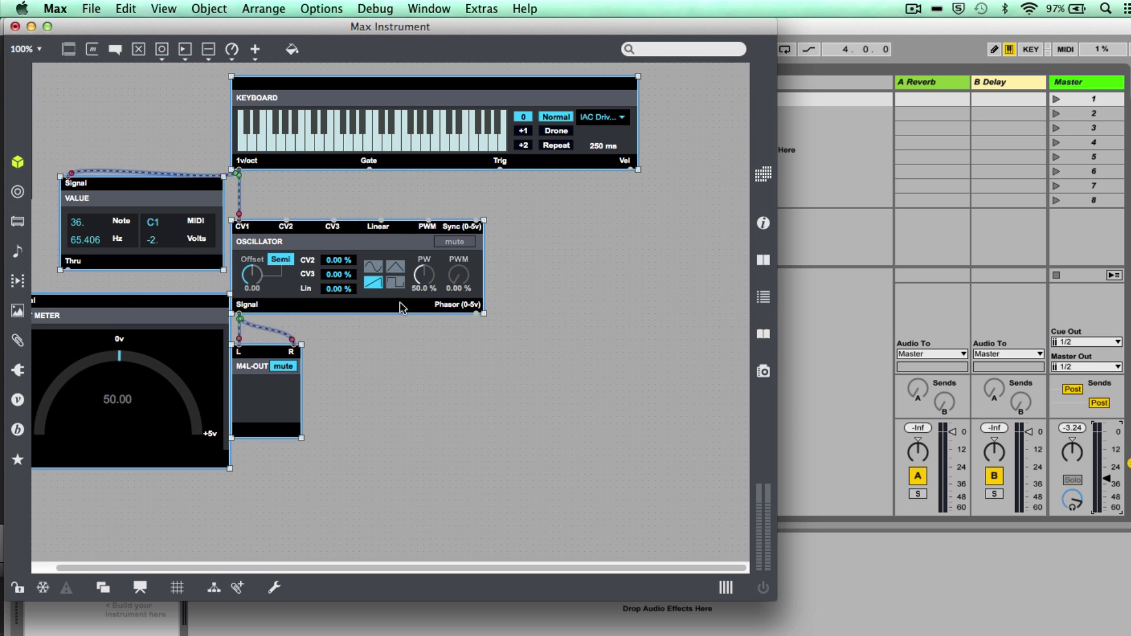
drag(303, 175, 81, 302)
key(super+e)
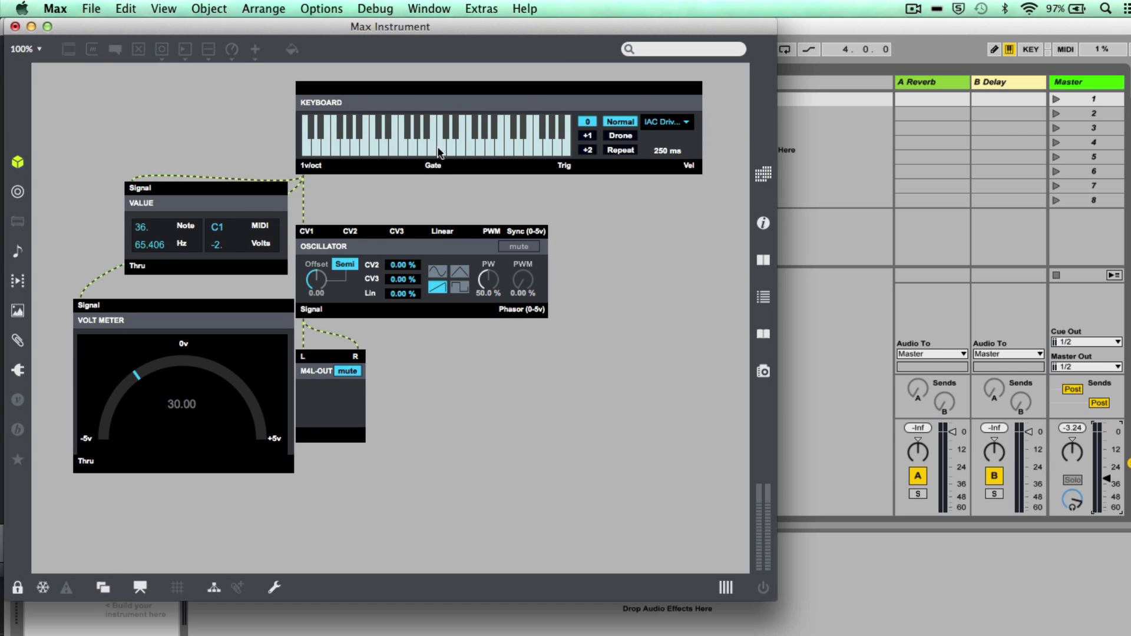
click(444, 142)
click(507, 152)
click(370, 143)
click(373, 145)
click(303, 144)
Replace the Keyboard-to-Volt Meter cord with one from Oscillator Signal, then lock the patch.
key(super+e)
drag(208, 315, 205, 377)
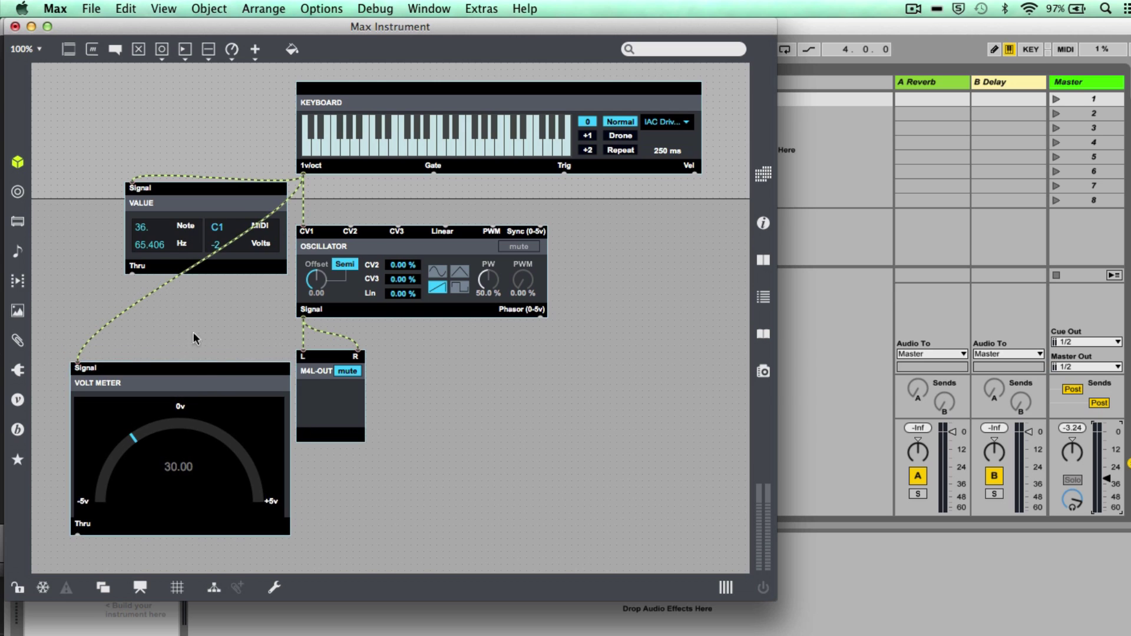
click(116, 323)
key(BackSpace)
drag(304, 319, 95, 370)
click(360, 362)
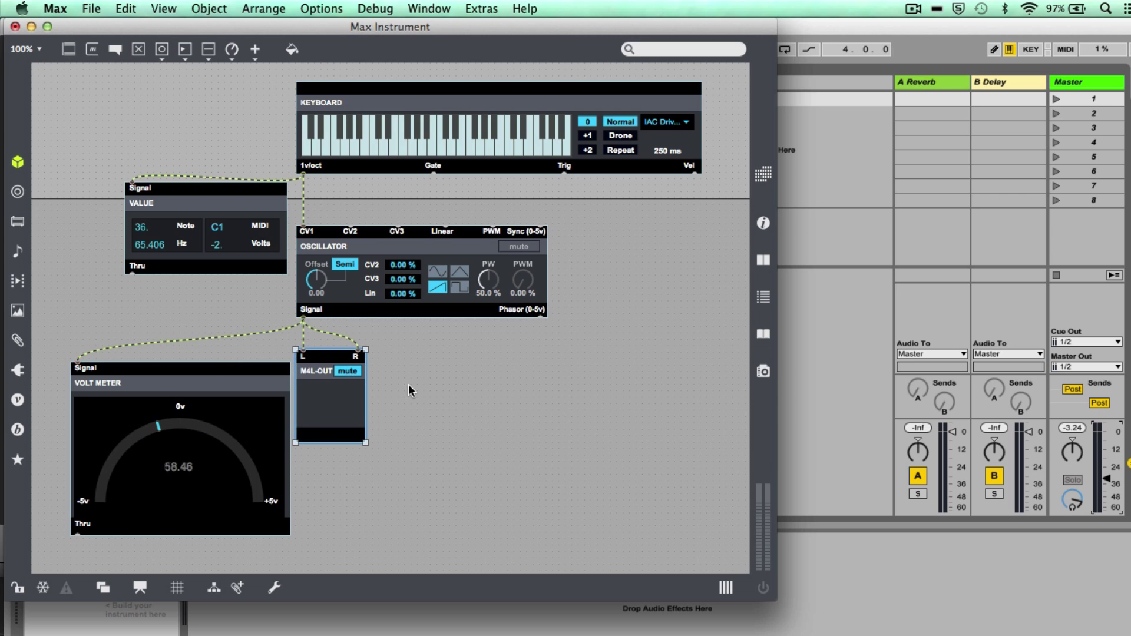
click(18, 590)
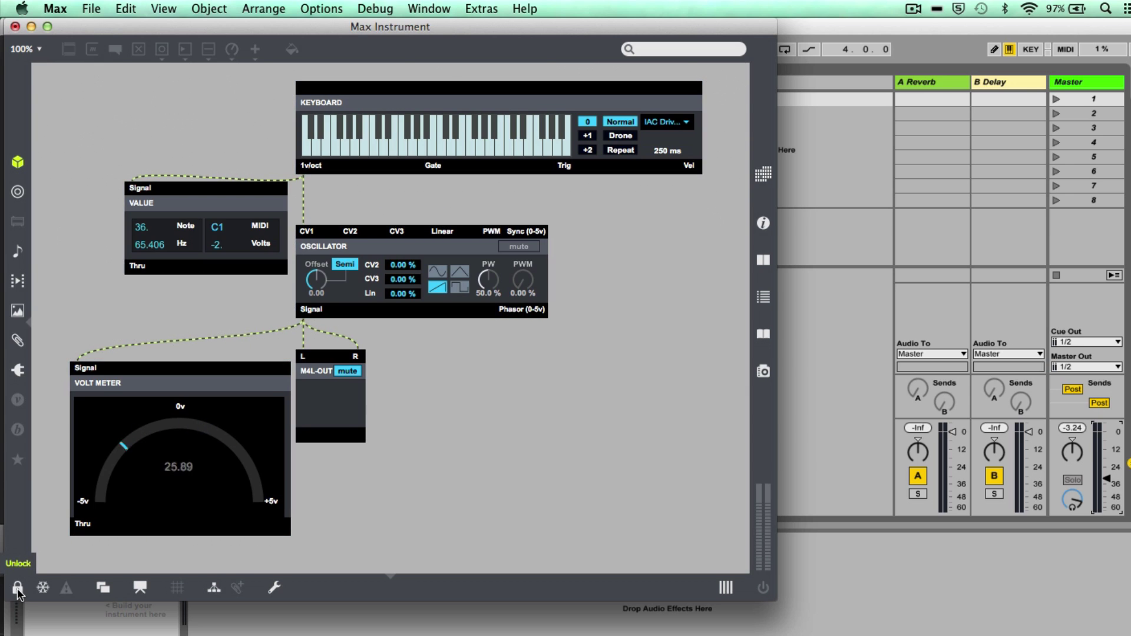
click(17, 588)
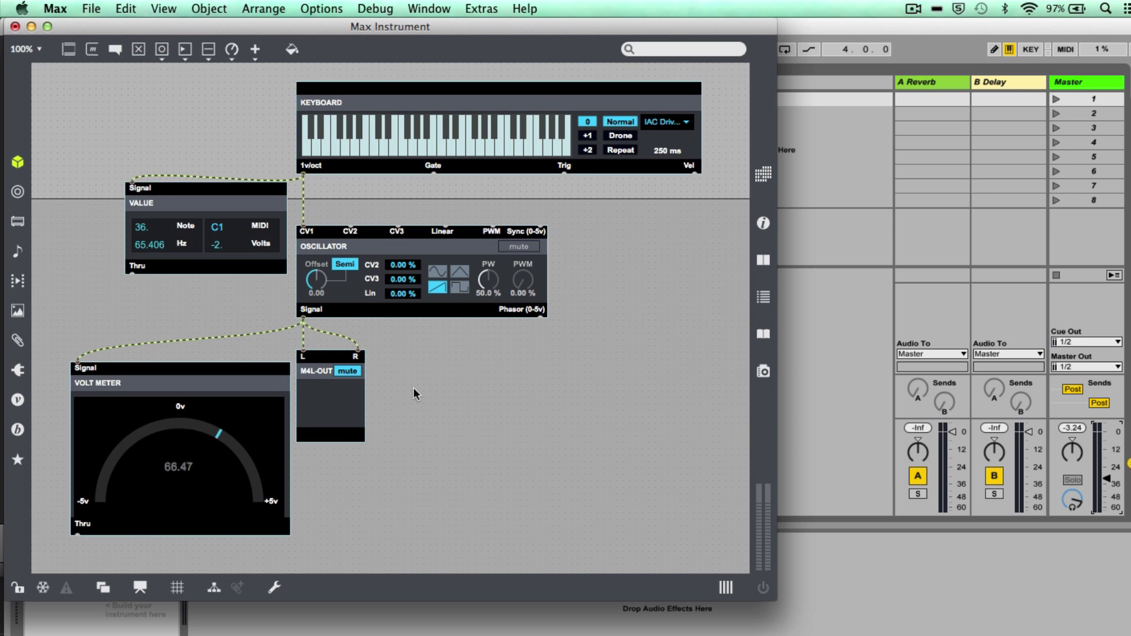
key(super+e)
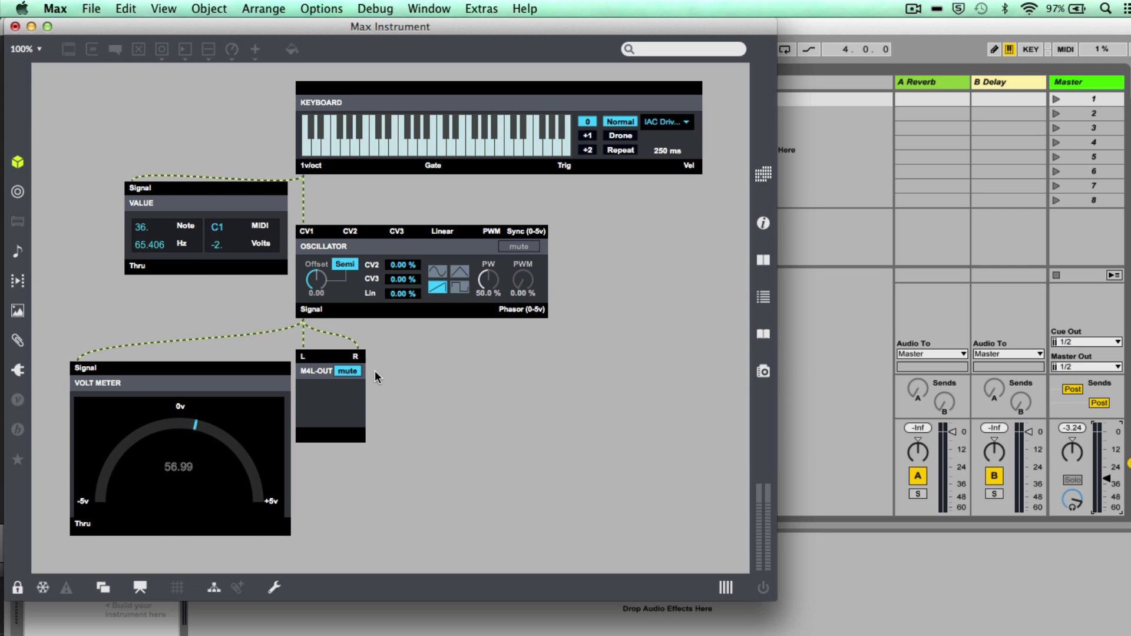
Unmute M4L-OUT and switch the oscillator to a square wave, returning Offset near zero.
click(348, 371)
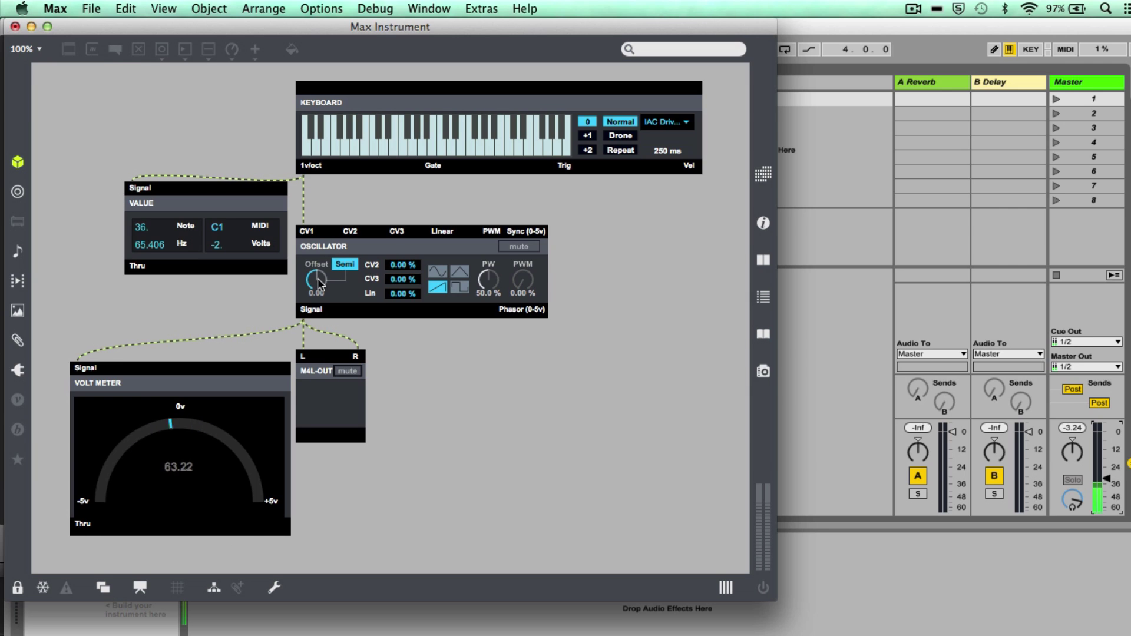
drag(318, 284, 318, 333)
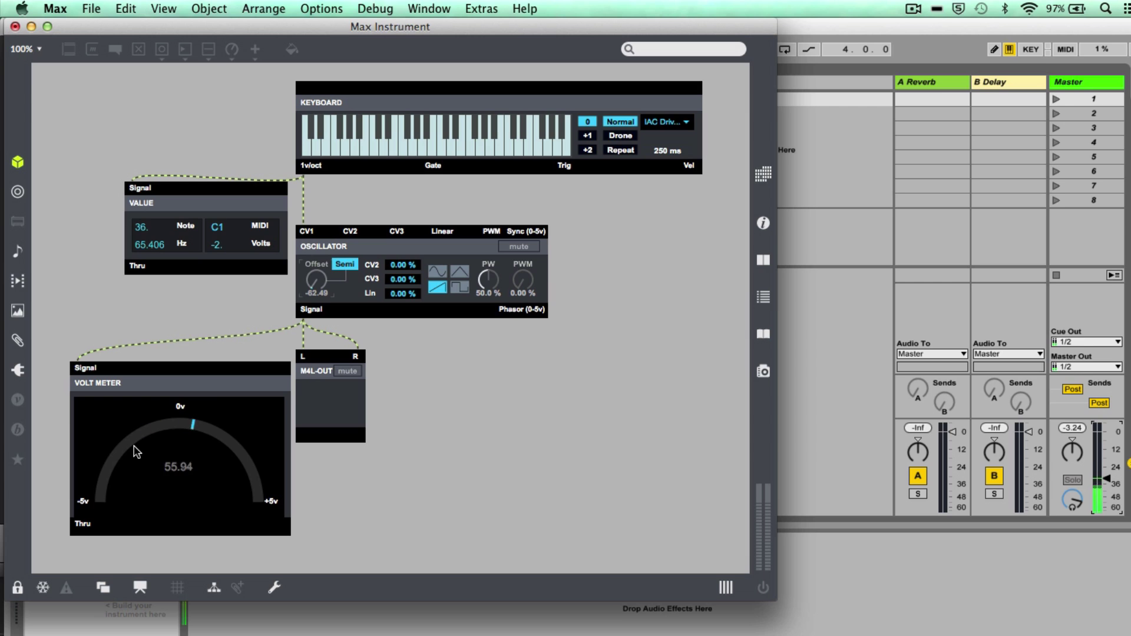
click(456, 287)
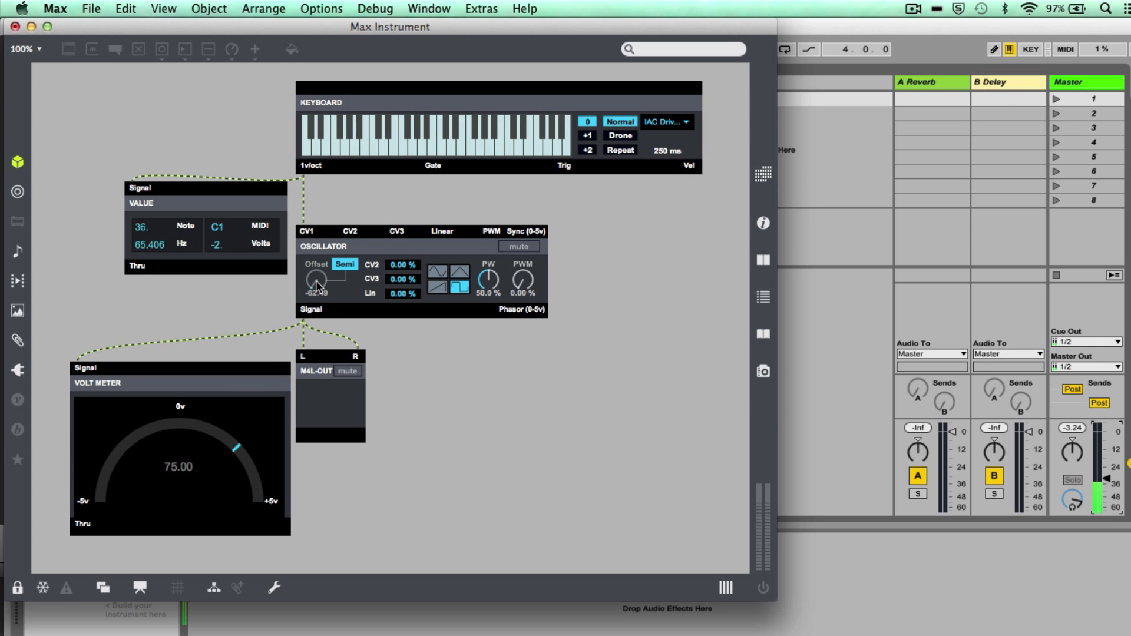
drag(317, 287, 316, 271)
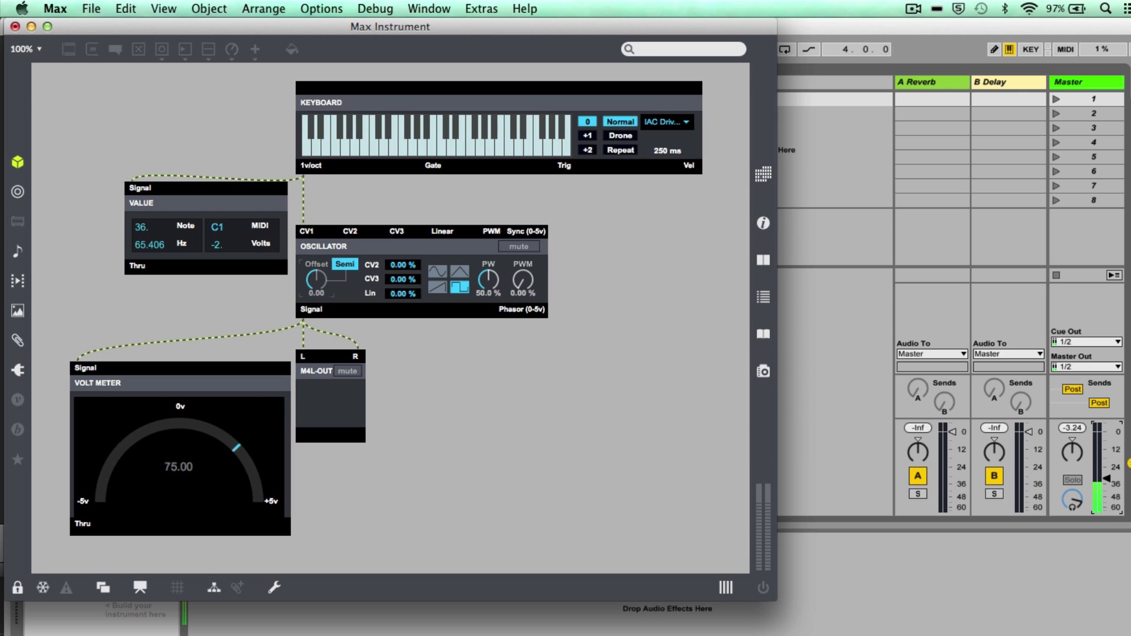
Play a run of keyboard notes from C3 up to E4, then mute M4L-OUT again.
click(428, 133)
click(468, 140)
click(546, 141)
click(416, 151)
click(383, 147)
click(345, 152)
click(373, 147)
click(465, 144)
click(535, 152)
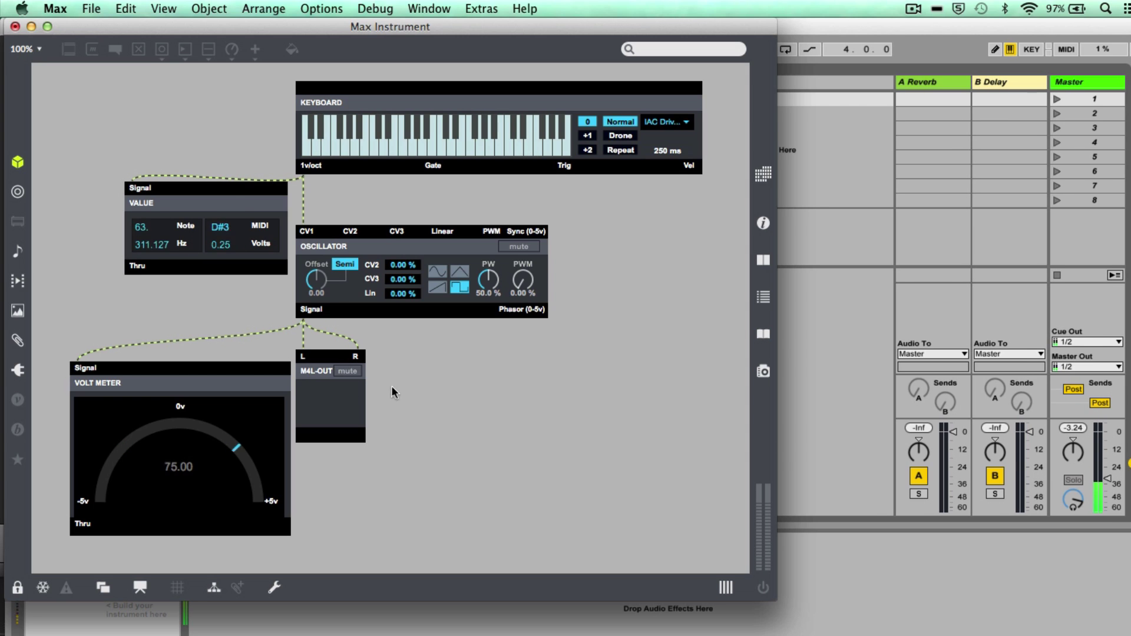
click(359, 373)
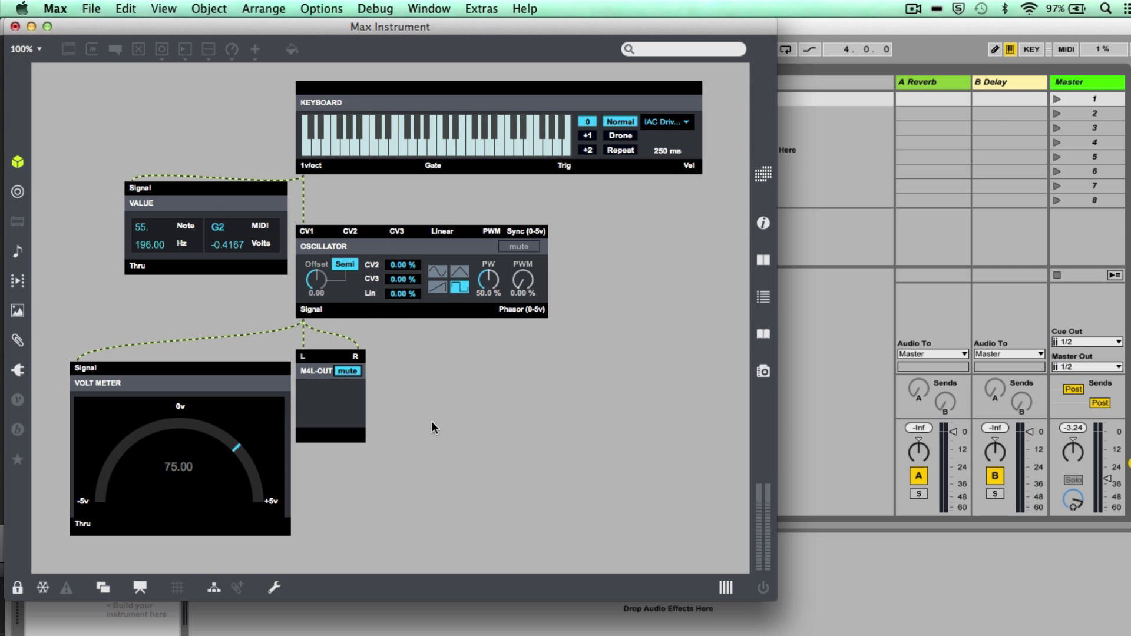
Unlock the patch, delete the Volt Meter and Value modules, and move M4L-OUT further down.
key(super+e)
click(254, 444)
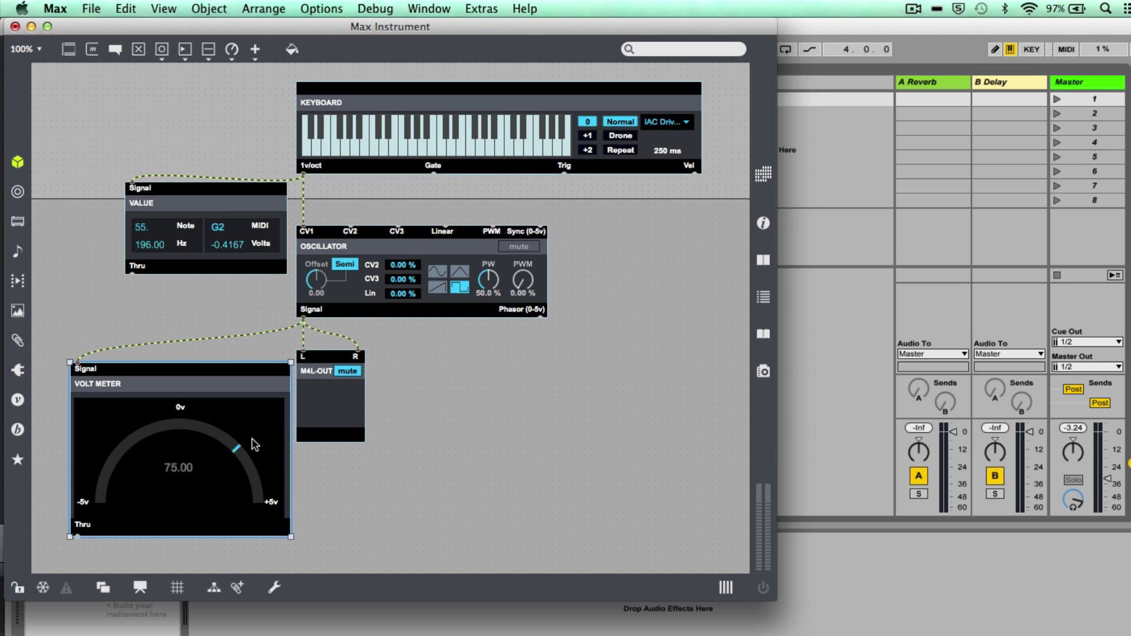
key(BackSpace)
click(230, 205)
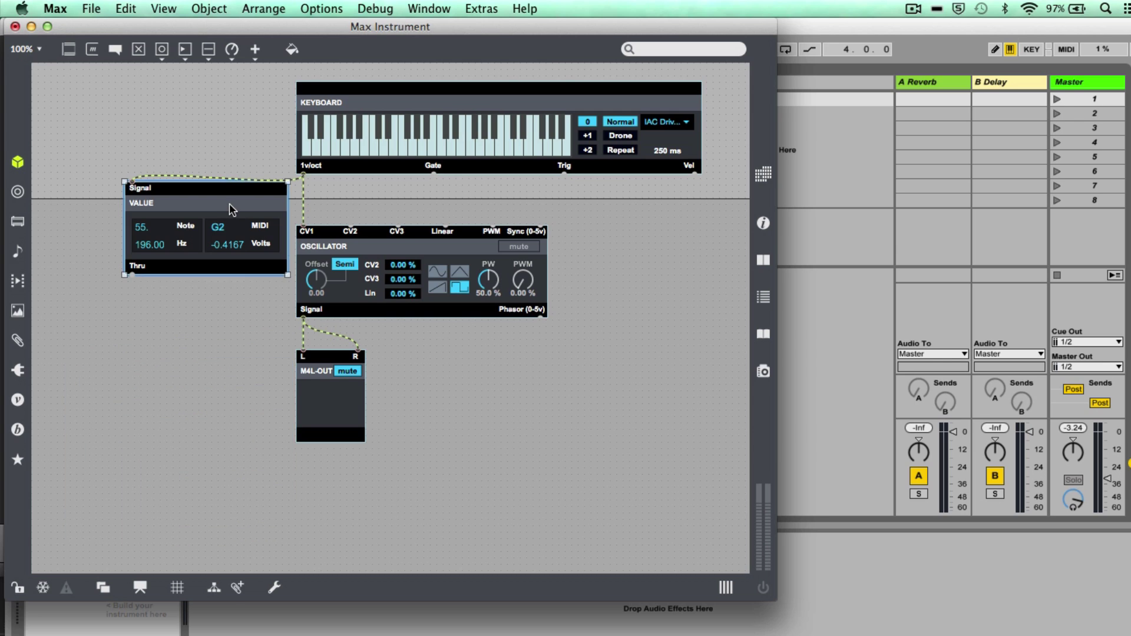
key(BackSpace)
drag(345, 415, 342, 540)
click(236, 433)
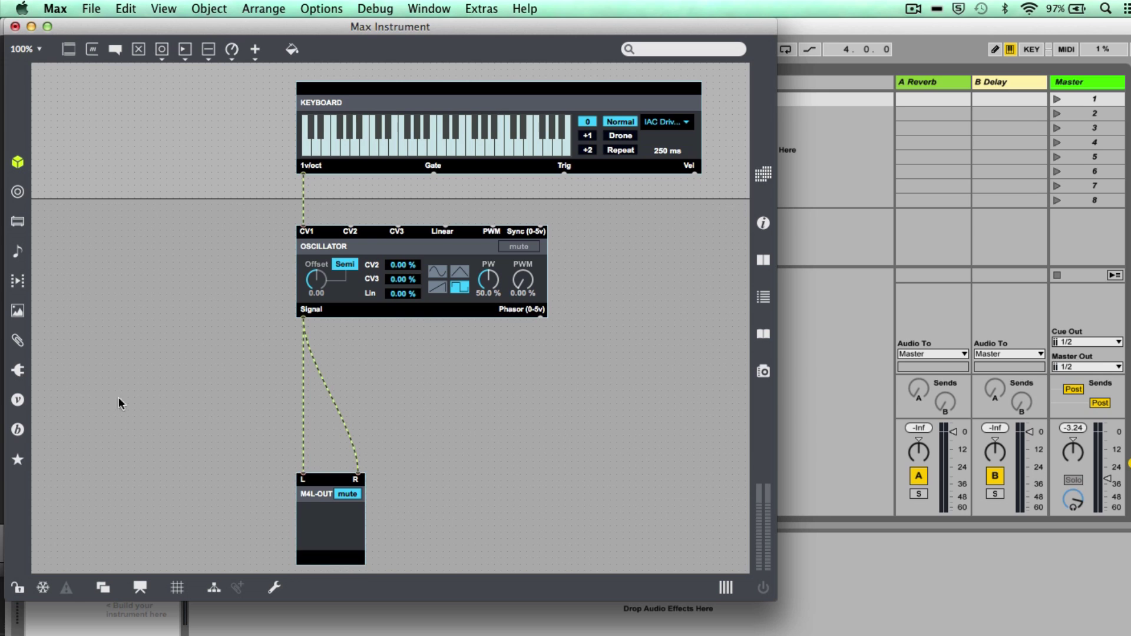
Add a BEAP VCA beside M4L-OUT and reroute both output cords to come from the VCA.
click(17, 430)
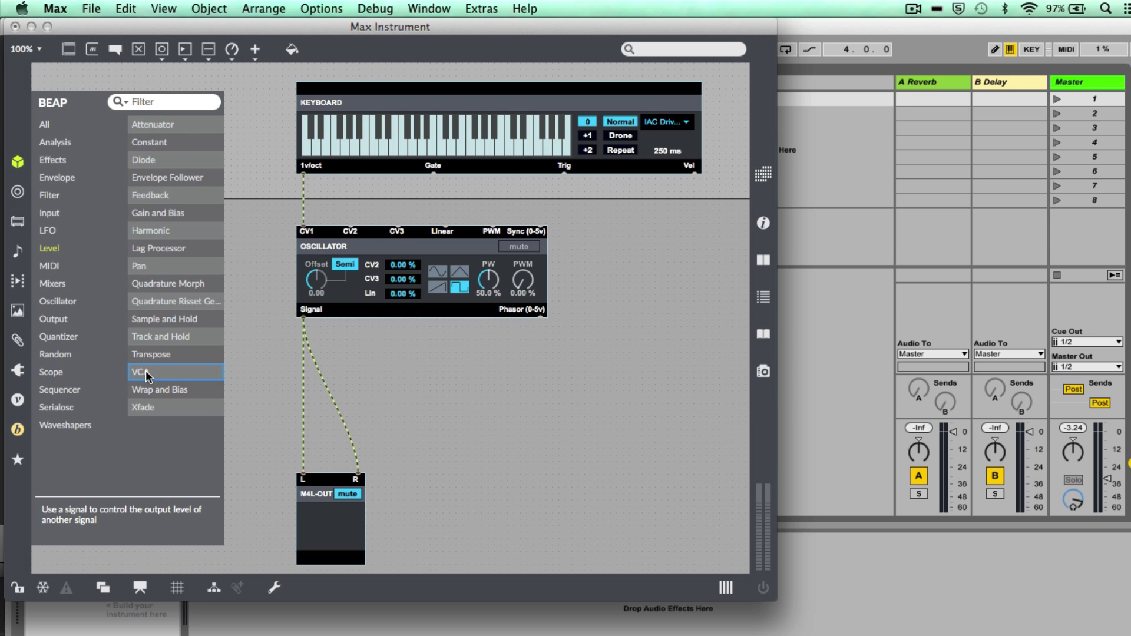
drag(146, 377, 439, 365)
drag(437, 412, 442, 470)
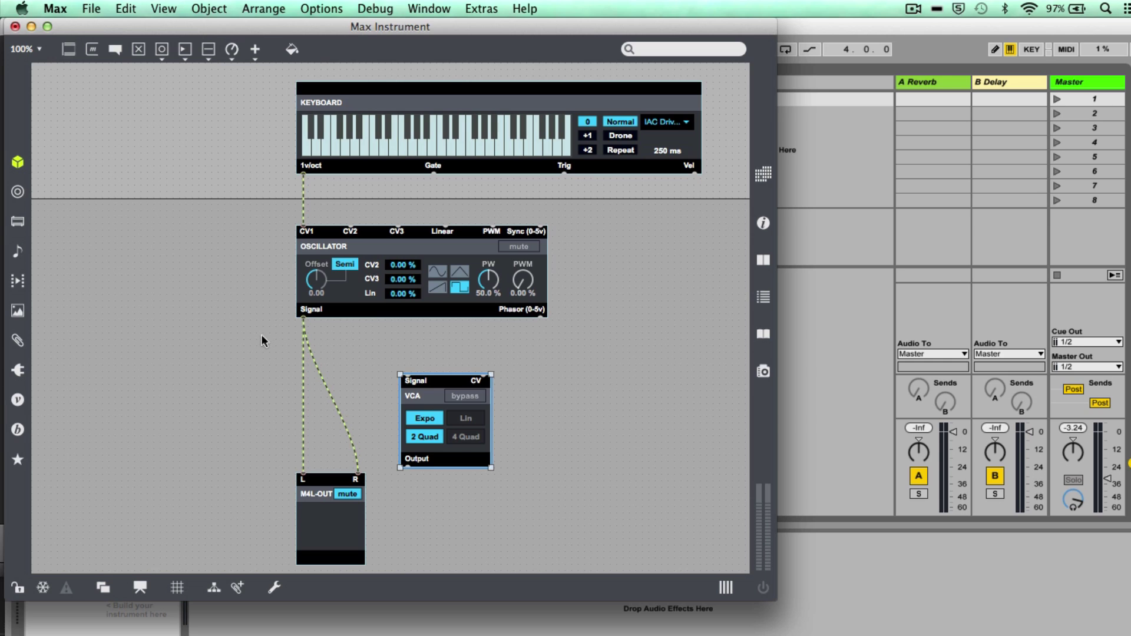
drag(261, 337, 331, 346)
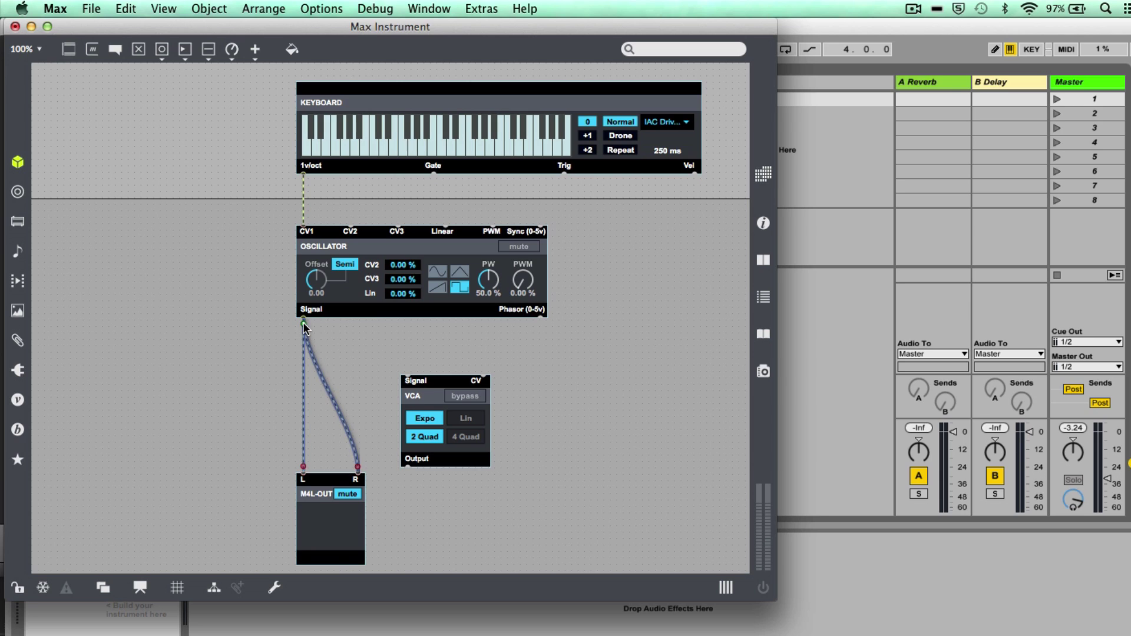
drag(304, 324, 344, 453)
Marquee-select the Keyboard and Oscillator modules together.
drag(440, 569, 331, 419)
click(429, 363)
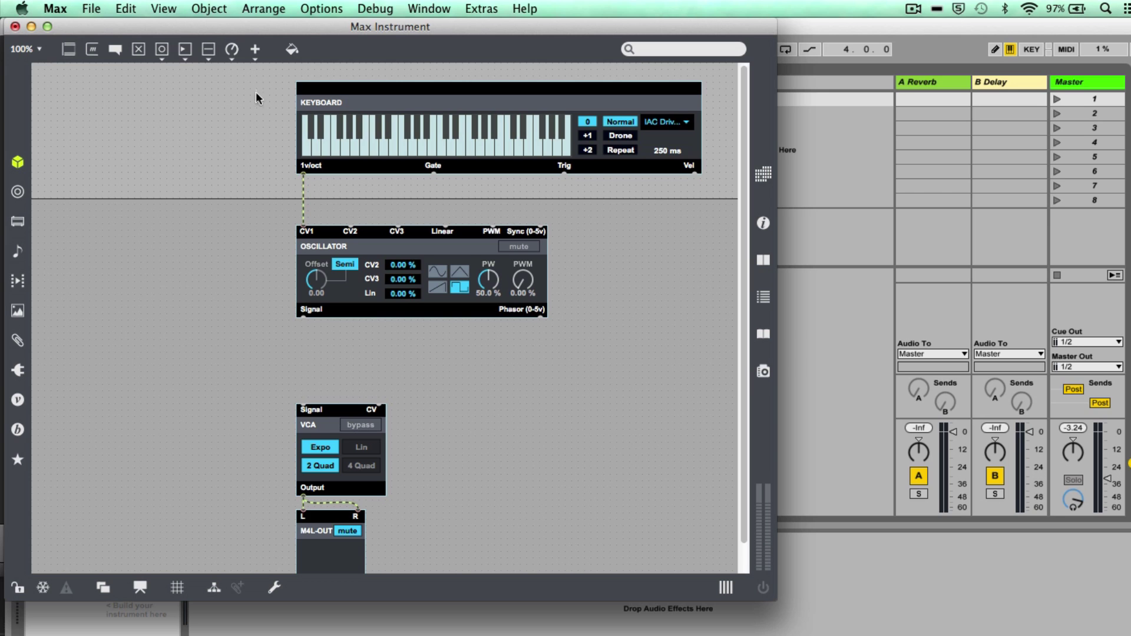
drag(258, 94, 288, 284)
Add an ADSR from the BEAP Envelope list and place it beside the Oscillator.
click(17, 429)
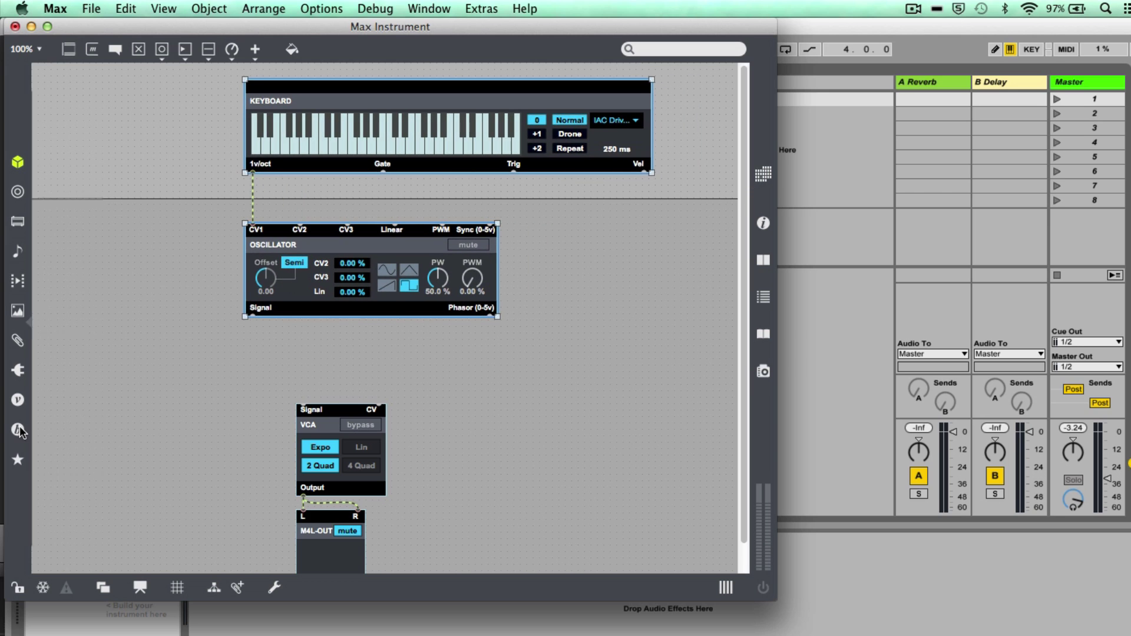
click(57, 177)
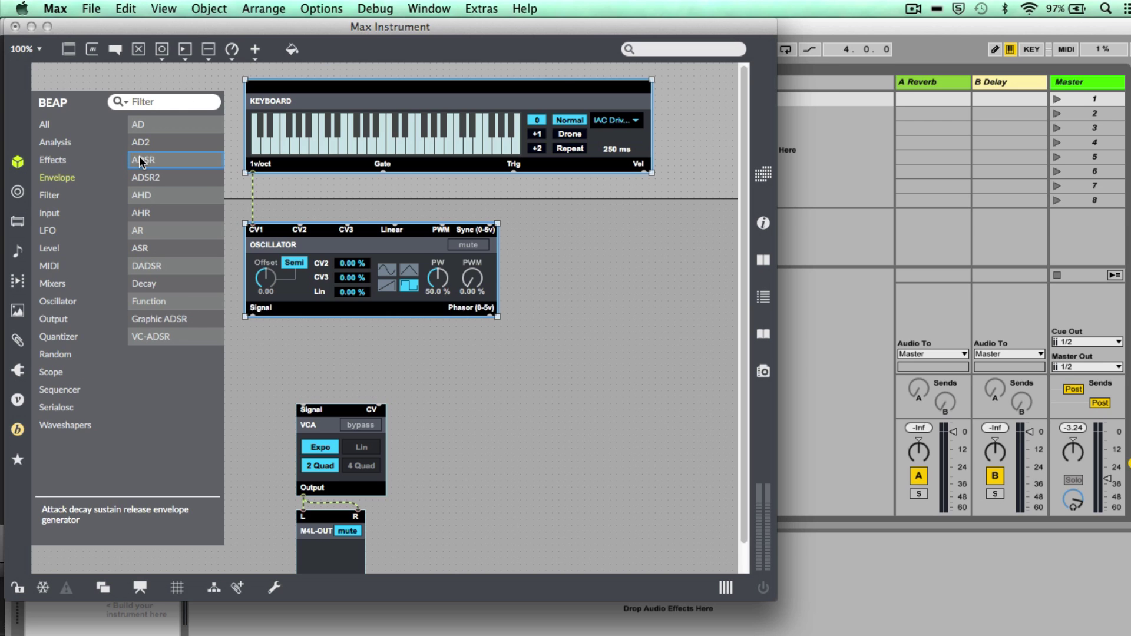
drag(141, 160, 396, 323)
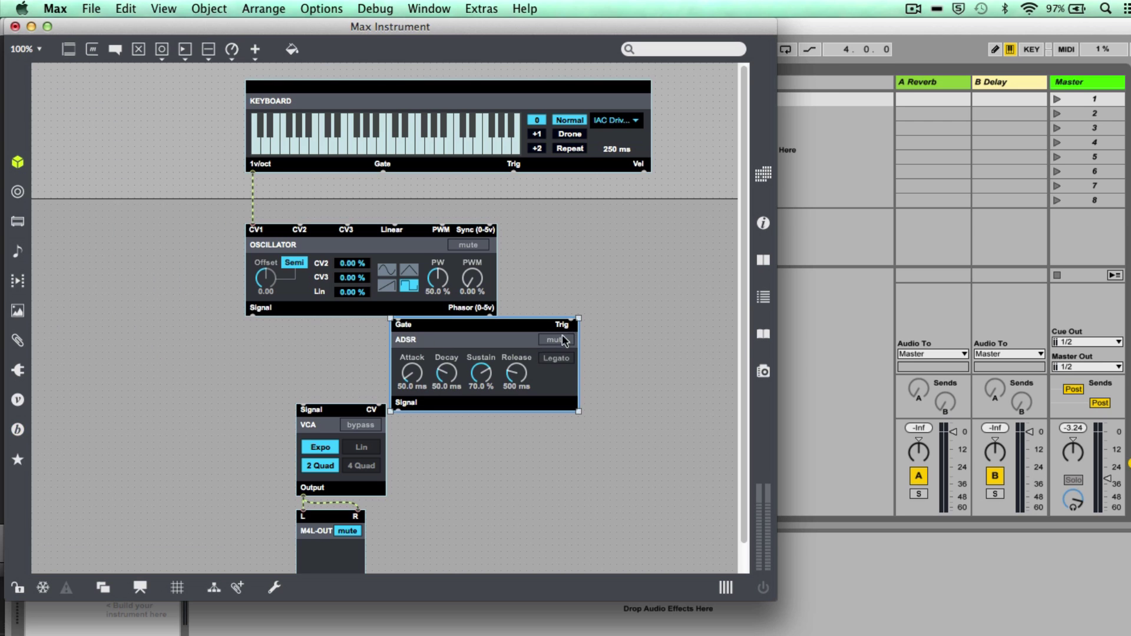
drag(563, 341, 681, 251)
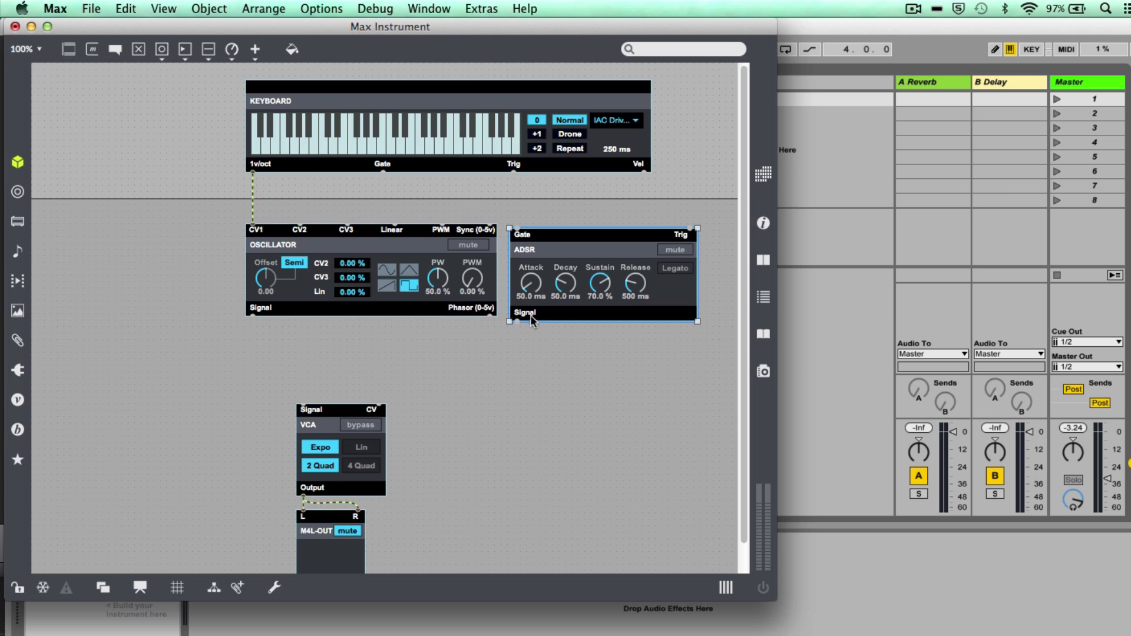
Patch ADSR Signal to the VCA's CV input and Keyboard Gate to ADSR Gate, then move the VCA lower left.
drag(517, 322, 514, 333)
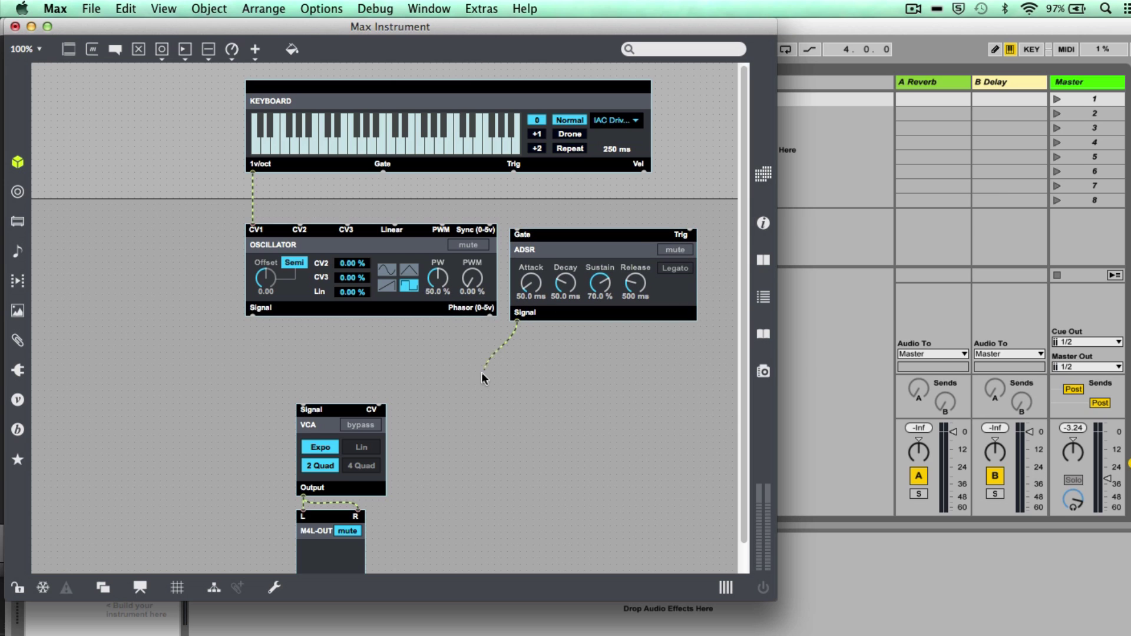
drag(425, 397, 377, 409)
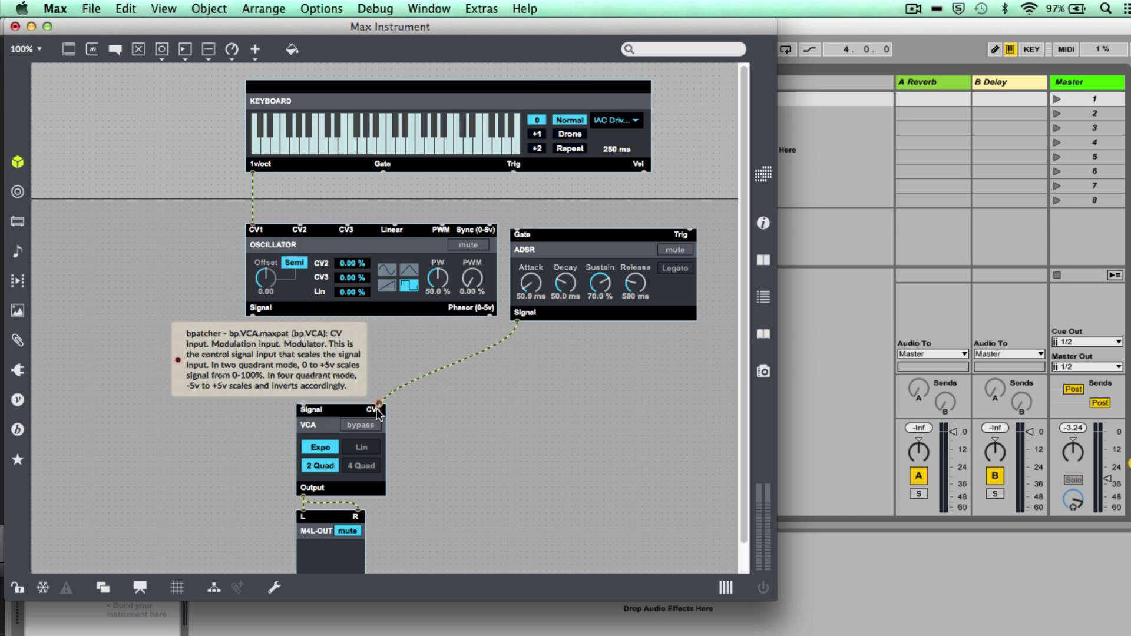
drag(377, 409, 378, 408)
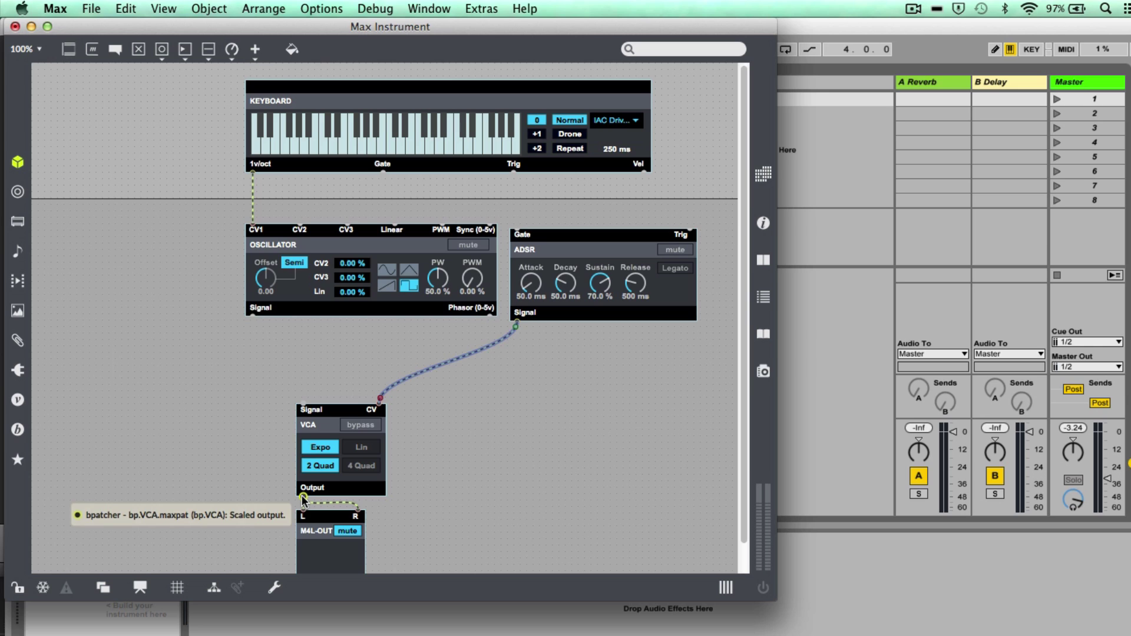
click(479, 405)
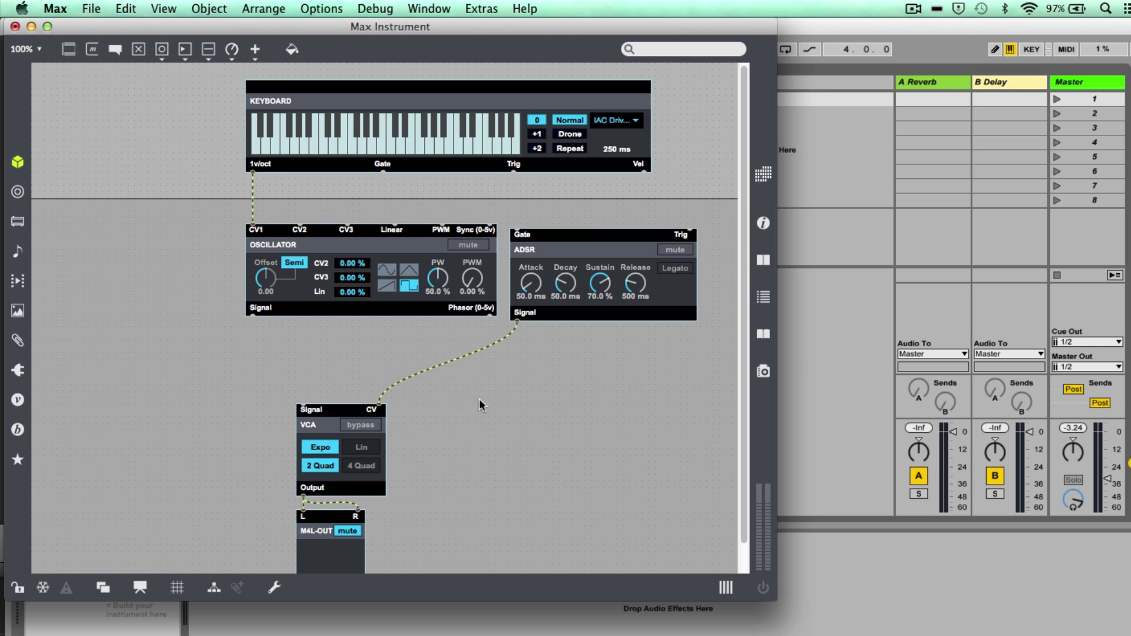
drag(574, 232, 578, 227)
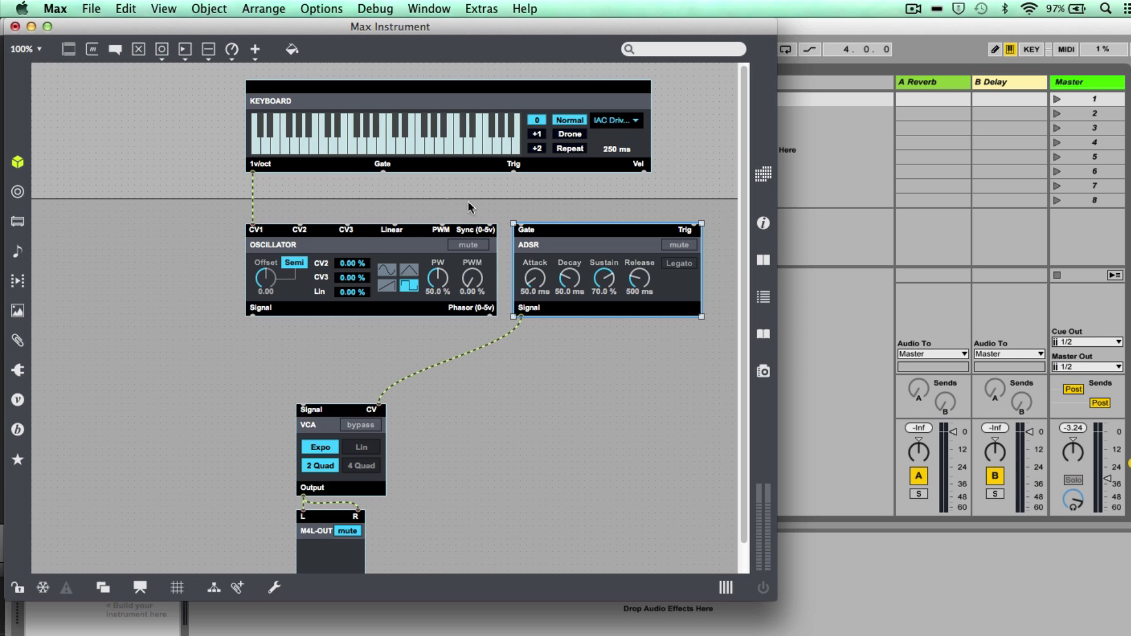
drag(383, 172, 521, 228)
click(523, 226)
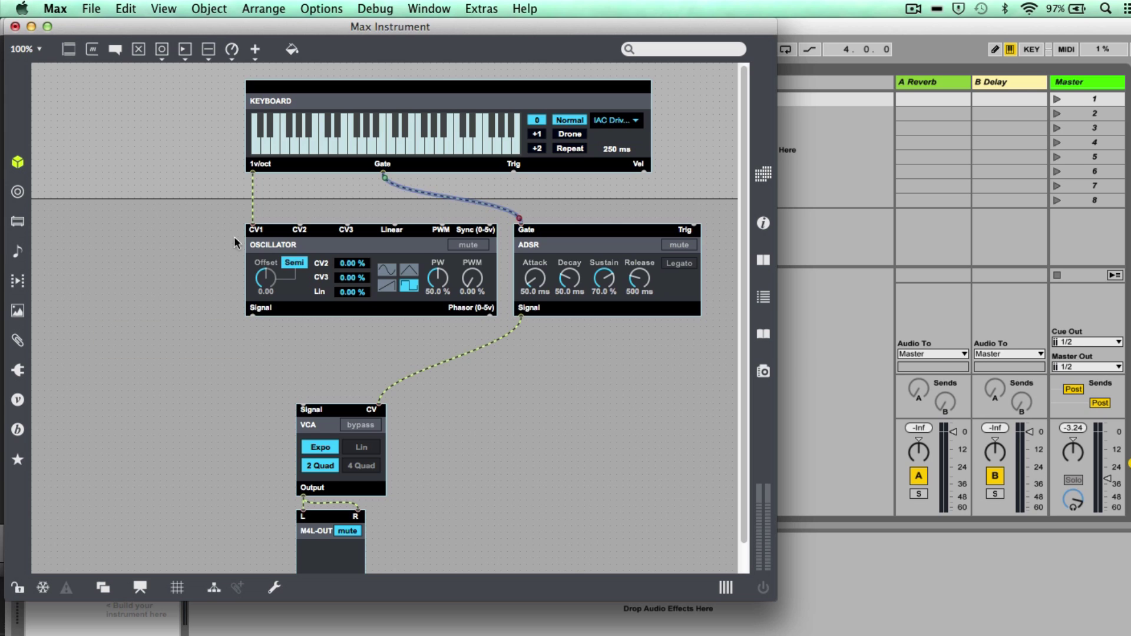
drag(443, 547, 290, 492)
Add a Classroom Filter from the BEAP Filter list and enlarge the patcher window to show it.
click(17, 430)
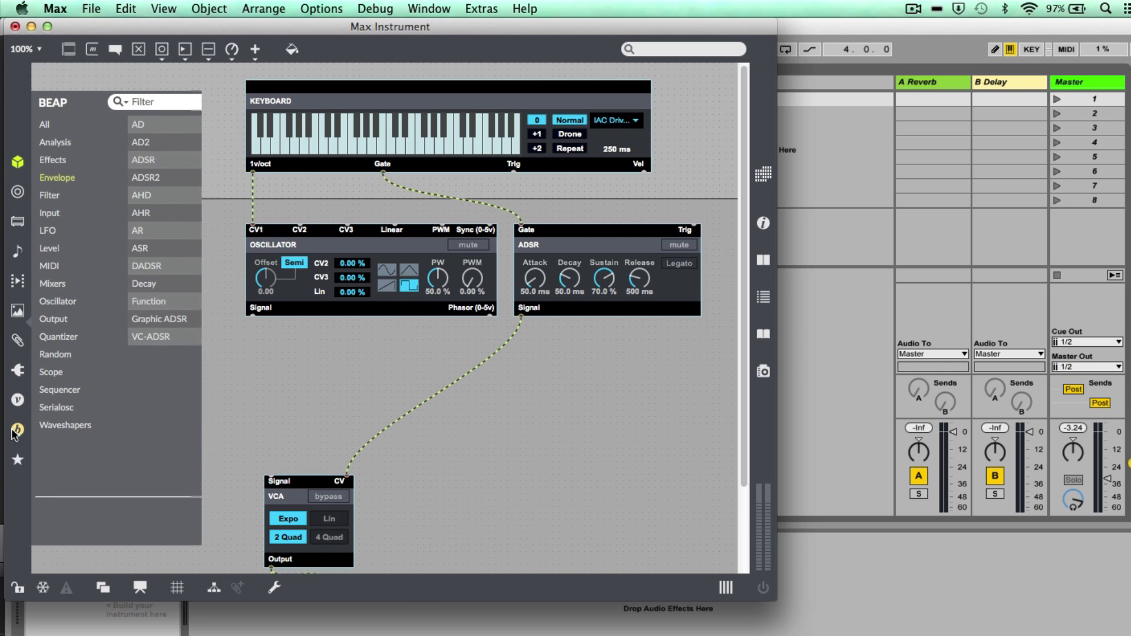
click(51, 194)
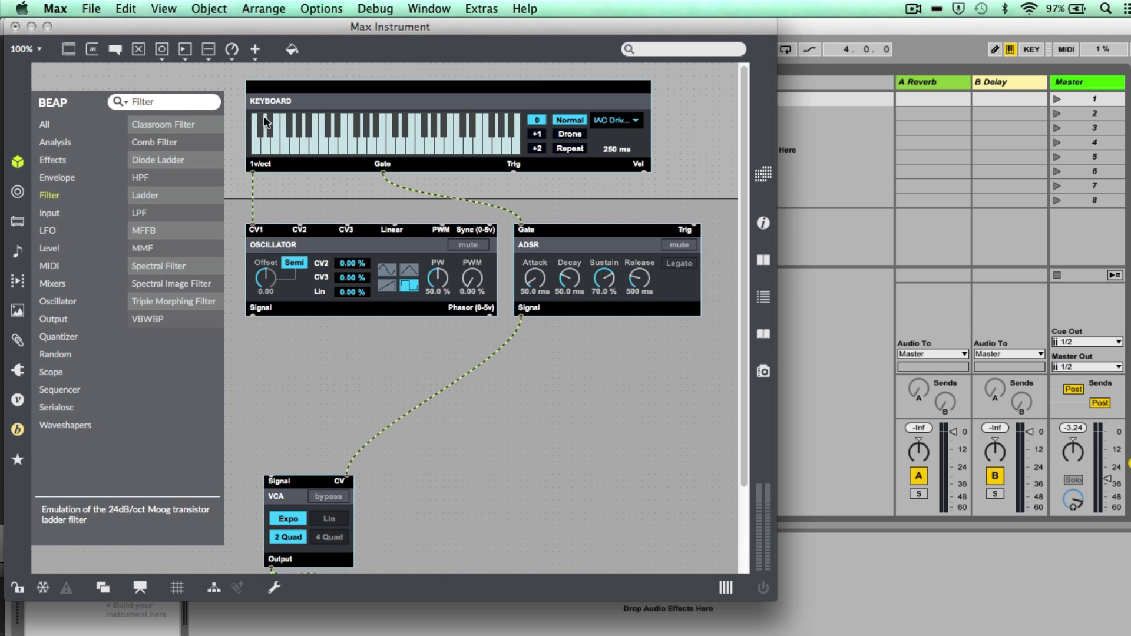
double_click(168, 120)
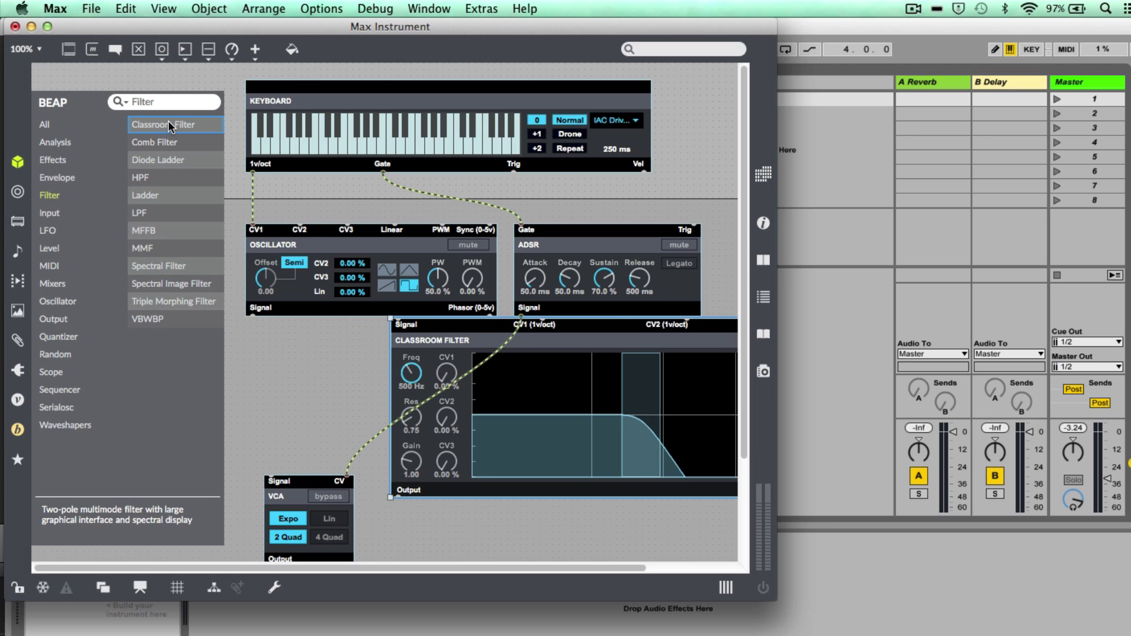
click(393, 528)
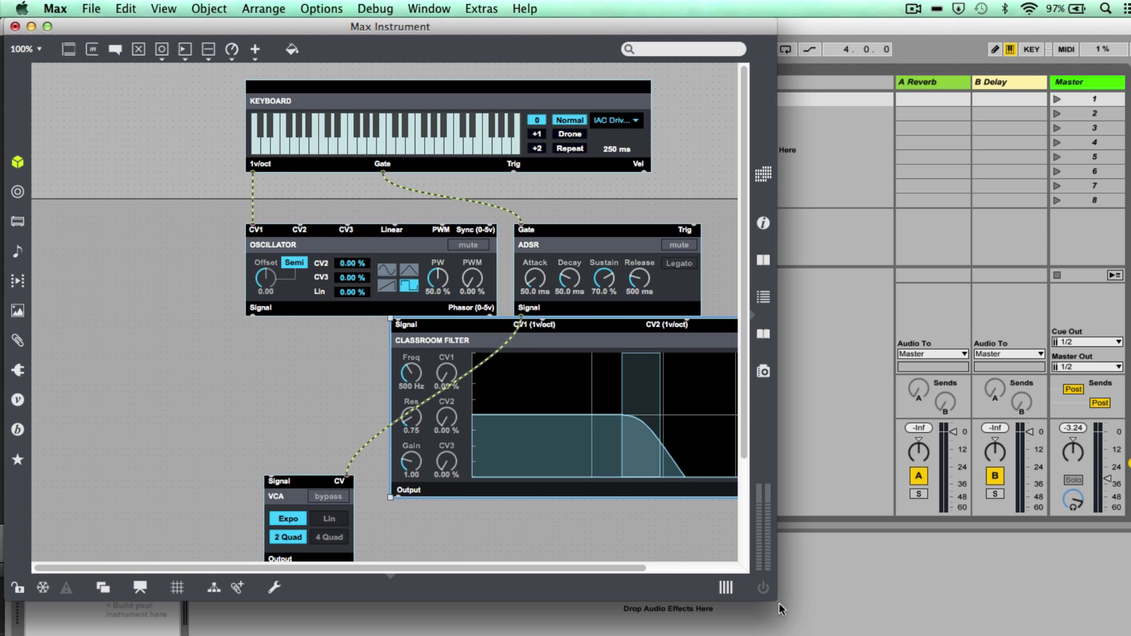
drag(776, 600, 893, 635)
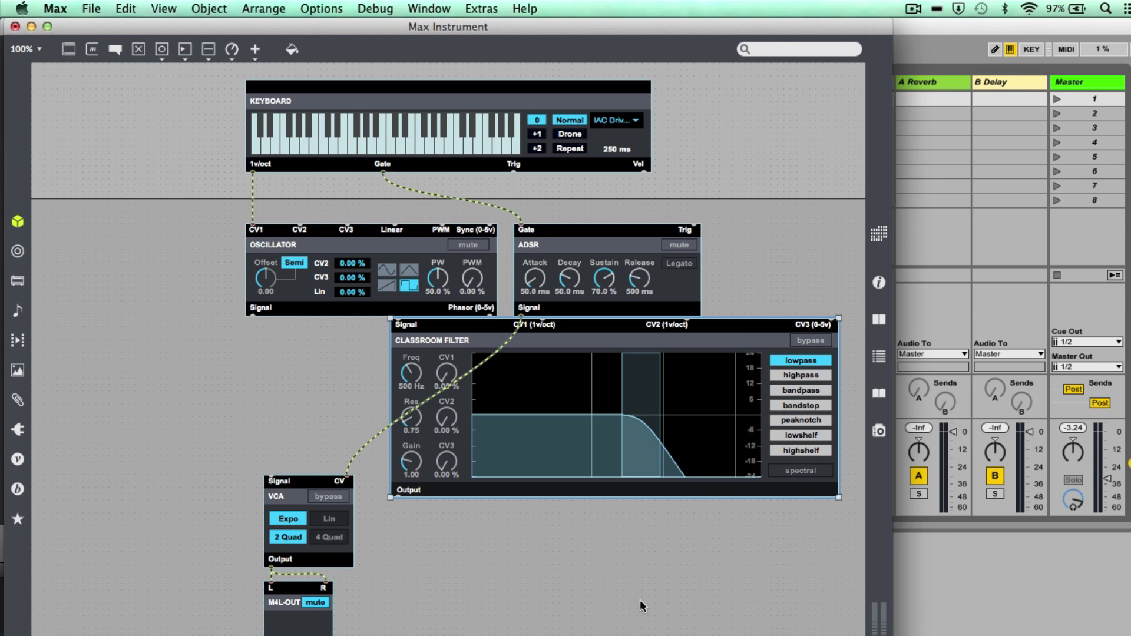
At 75% zoom, lower the VCA and M4L-OUT, set the filter under the Oscillator, and cable filter Output to VCA Signal.
key(super+equal)
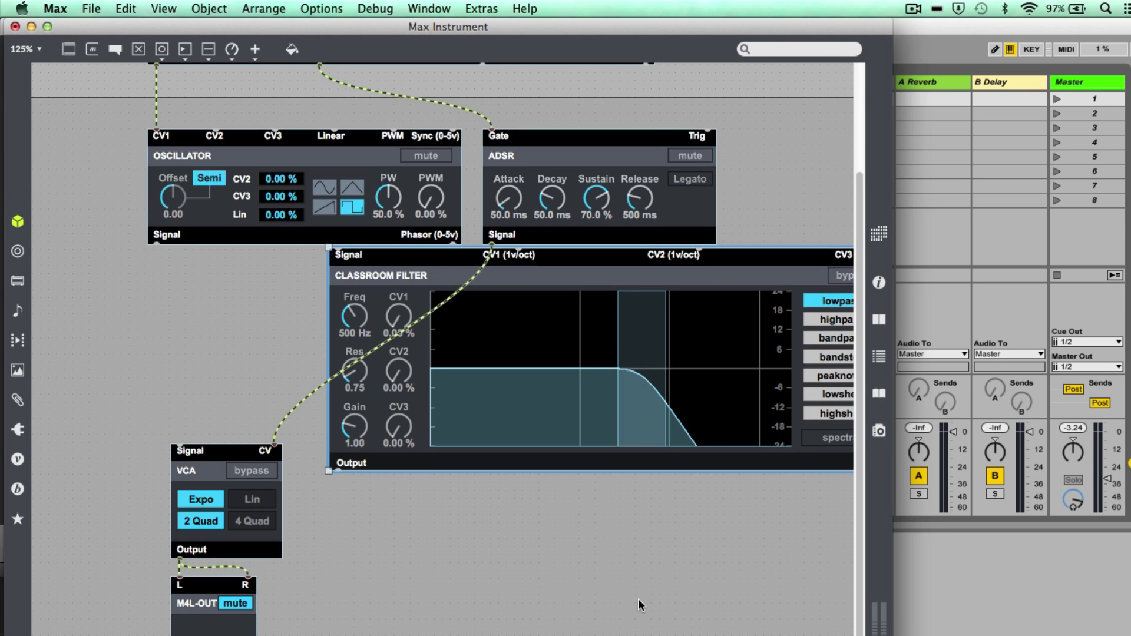
key(super+minus)
key(super+minus)
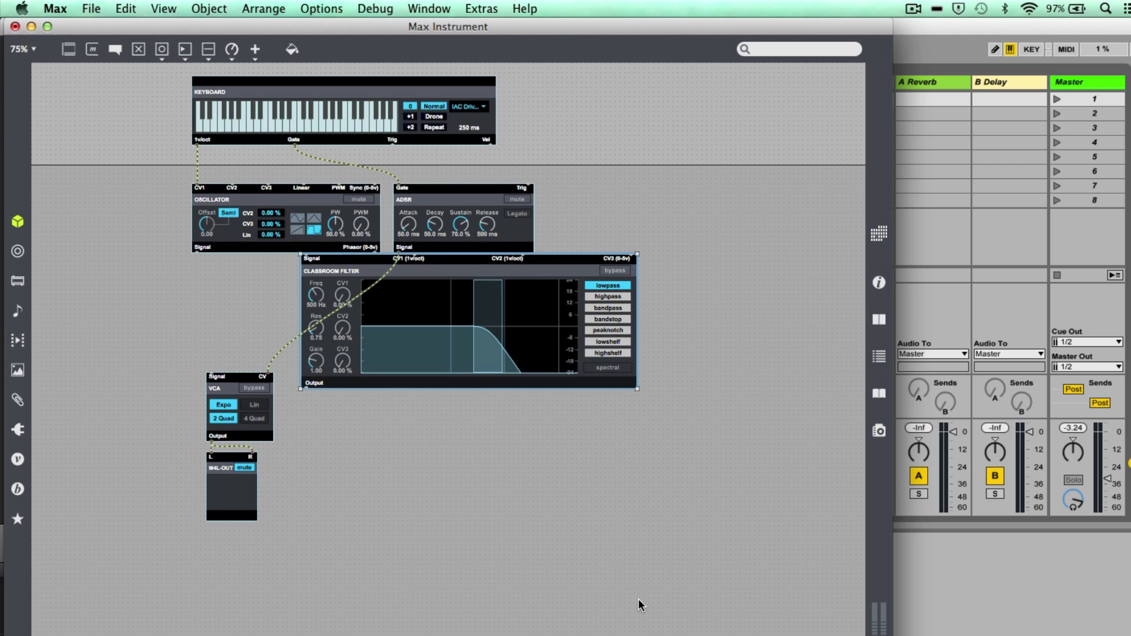
click(477, 546)
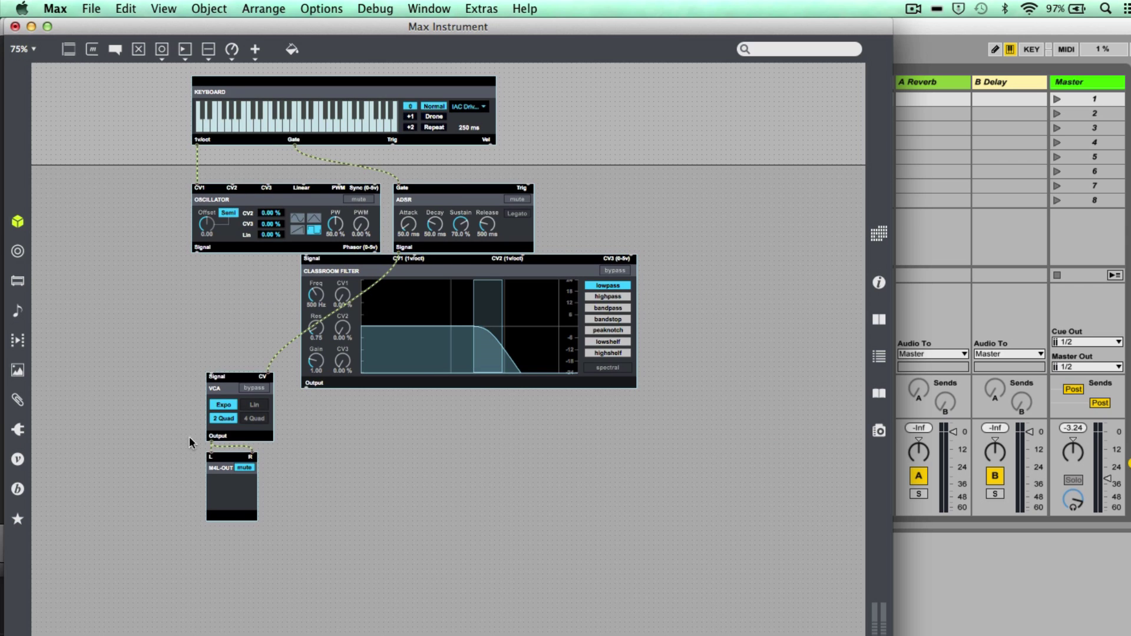
drag(165, 416, 215, 479)
drag(238, 413, 236, 450)
drag(404, 379, 291, 383)
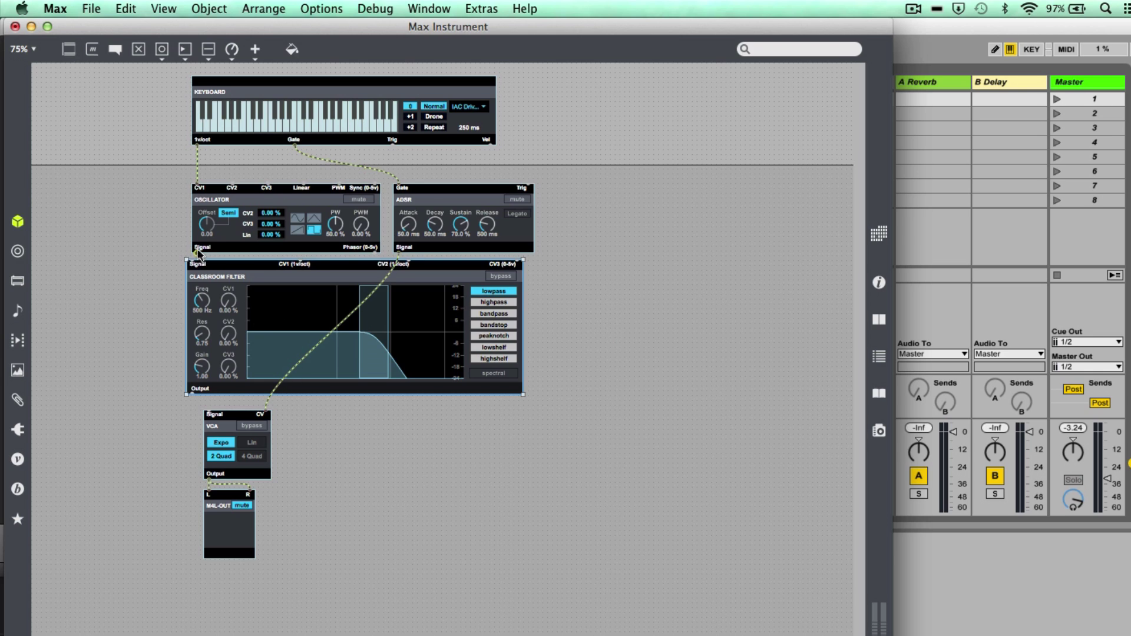
drag(197, 251, 193, 263)
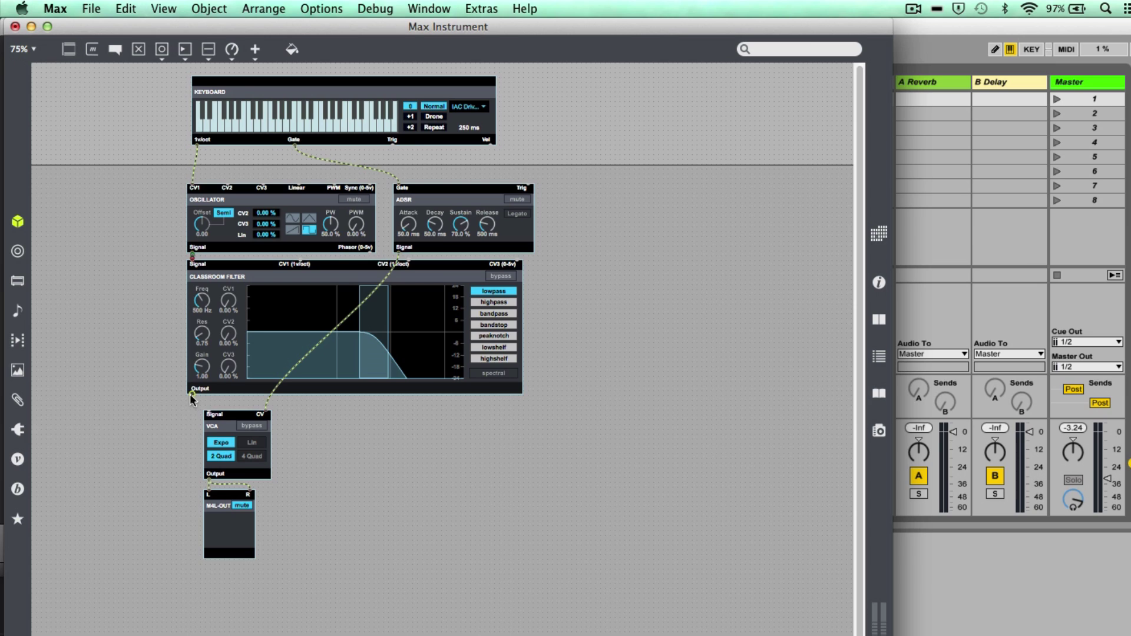
drag(190, 393, 208, 414)
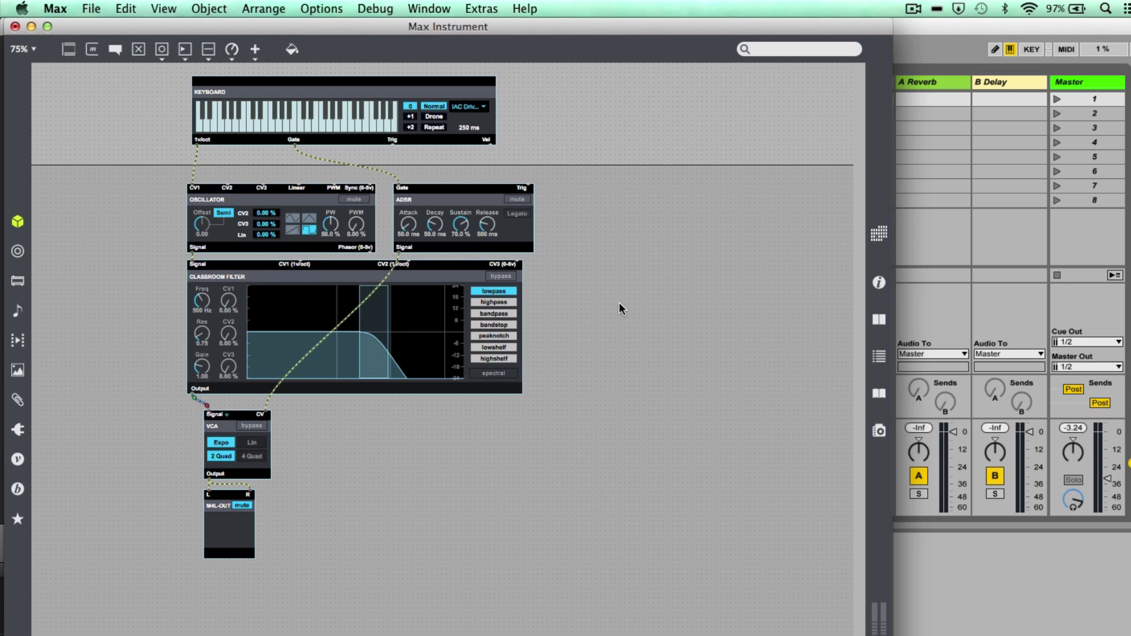
Lock the patch, unmute M4L-OUT, raise Sustain to 100%, switch the oscillator to saw and raise the cutoff.
key(super+e)
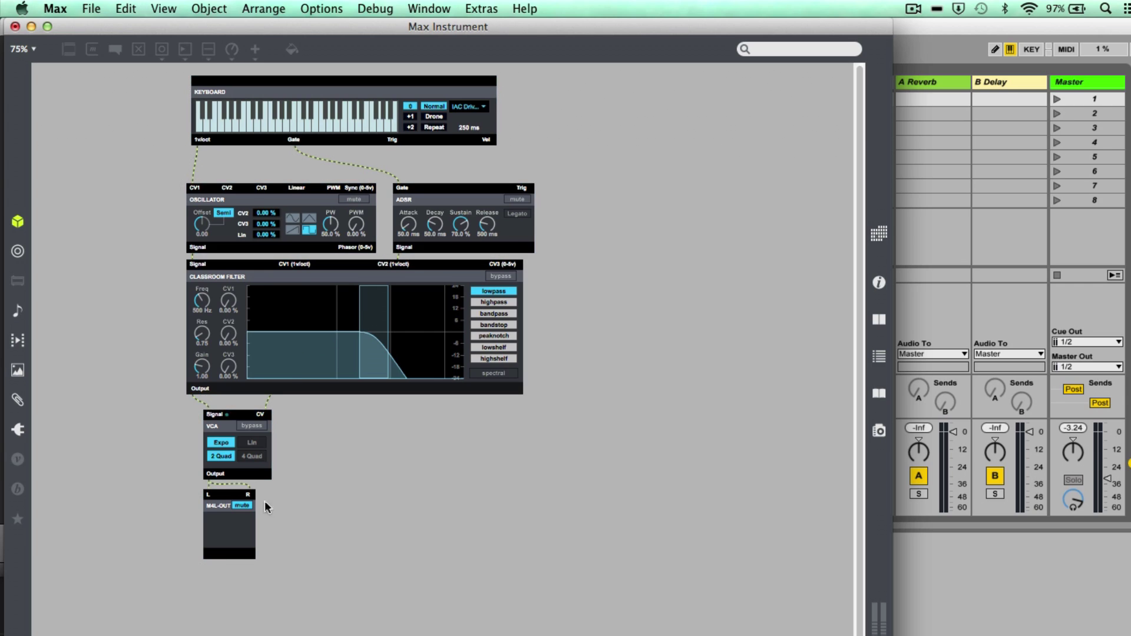
click(243, 507)
drag(457, 224, 408, 236)
click(293, 229)
drag(202, 301, 202, 259)
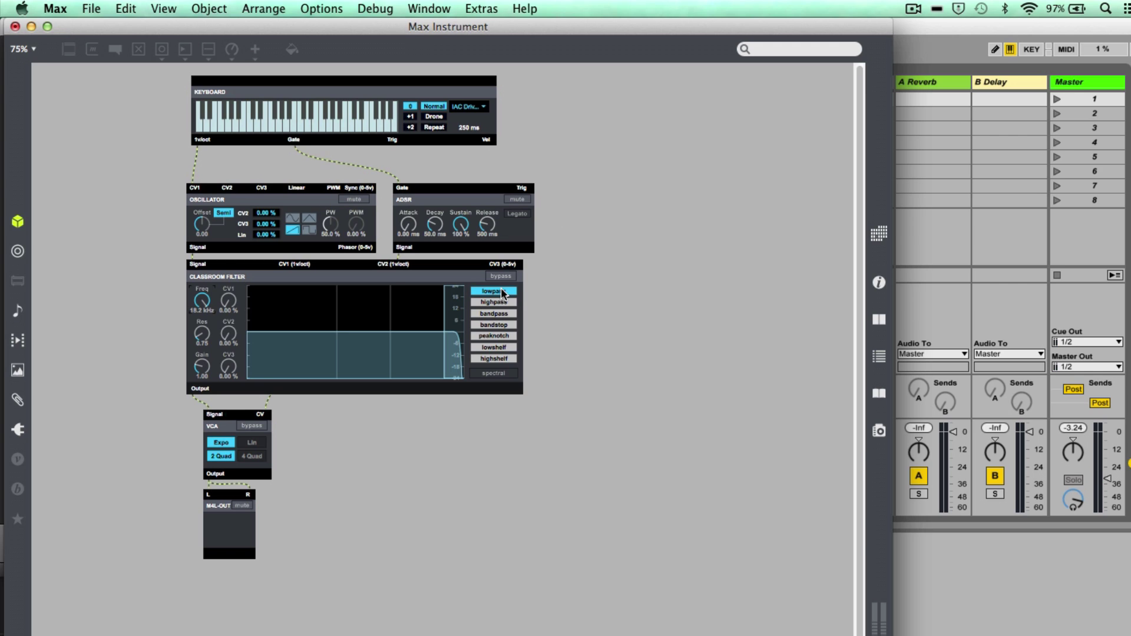
Audition bandpass and lowshelf filters, return to lowpass, and set the Release to about 670 ms.
click(496, 314)
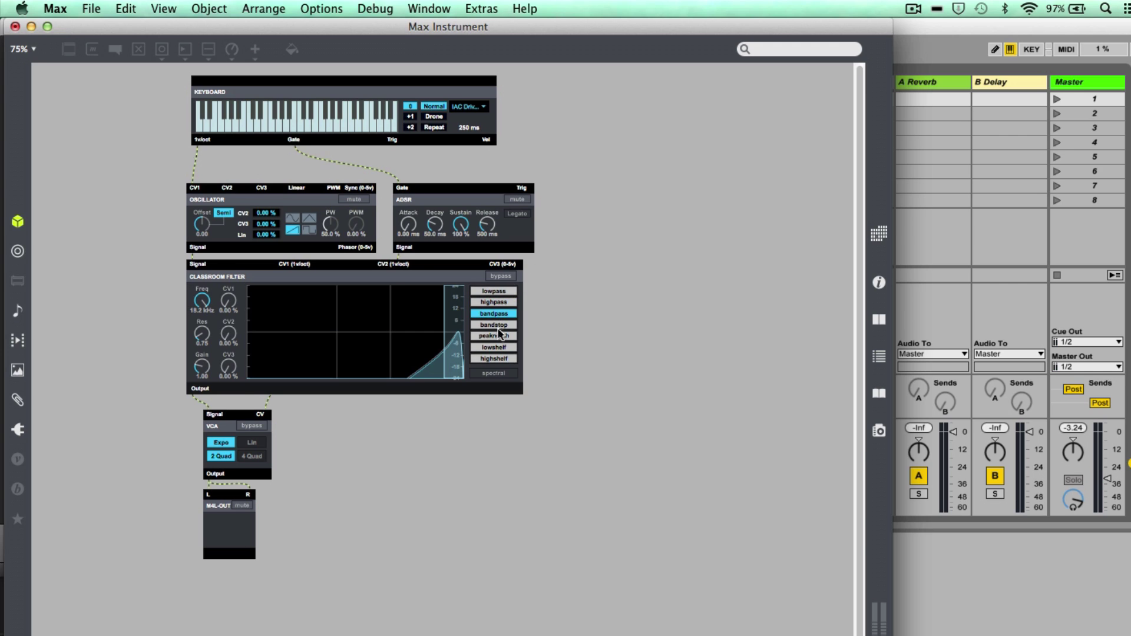
click(494, 348)
click(493, 290)
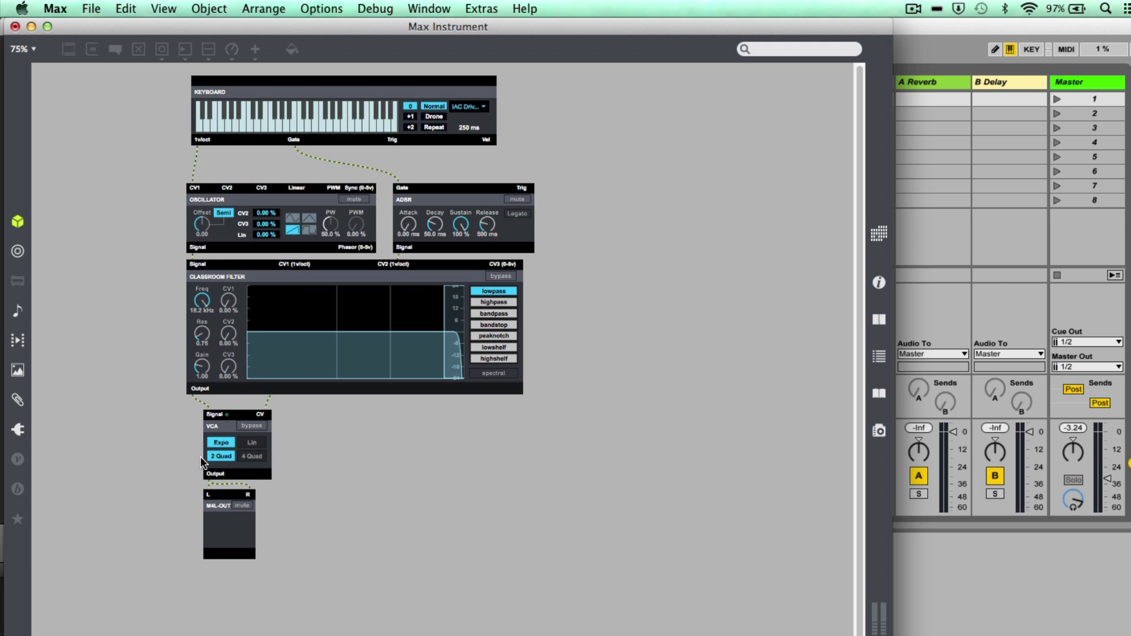
drag(489, 242, 494, 235)
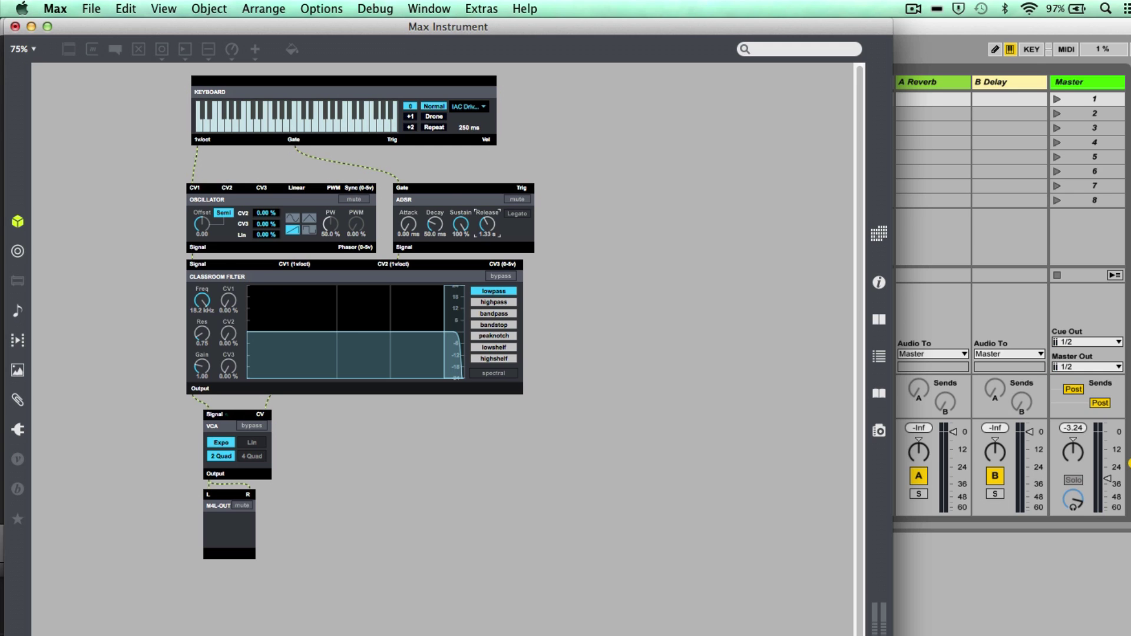
drag(488, 225, 558, 175)
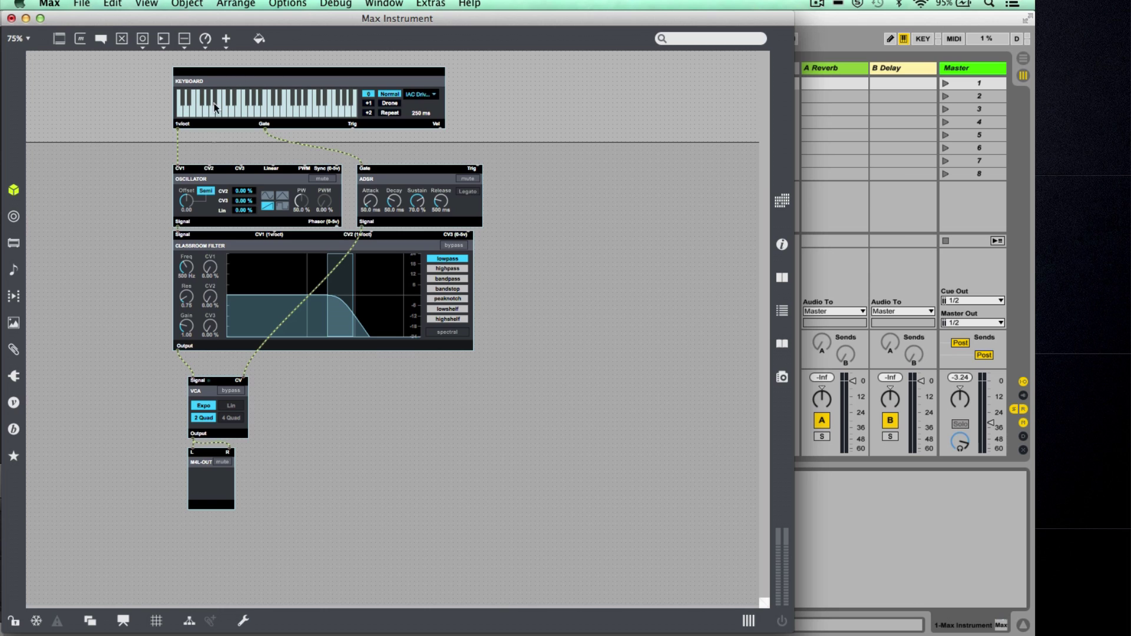
Move the Keyboard beside the VCA, the Oscillator and ADSR to the top-left, and send the ADSR to back.
drag(316, 80, 390, 386)
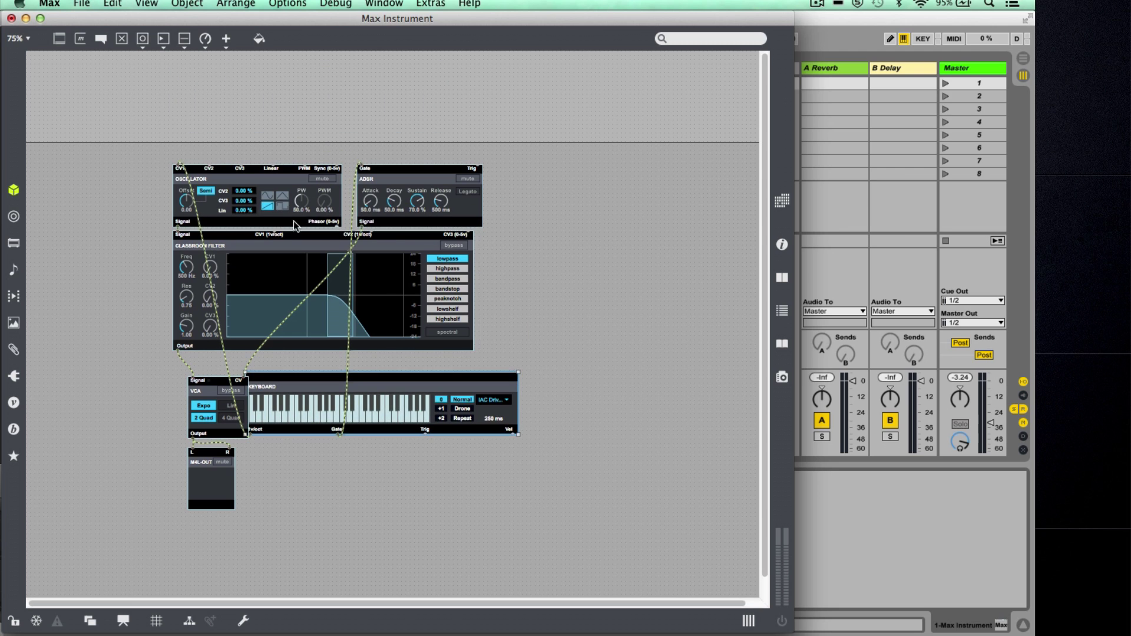
drag(290, 179, 156, 84)
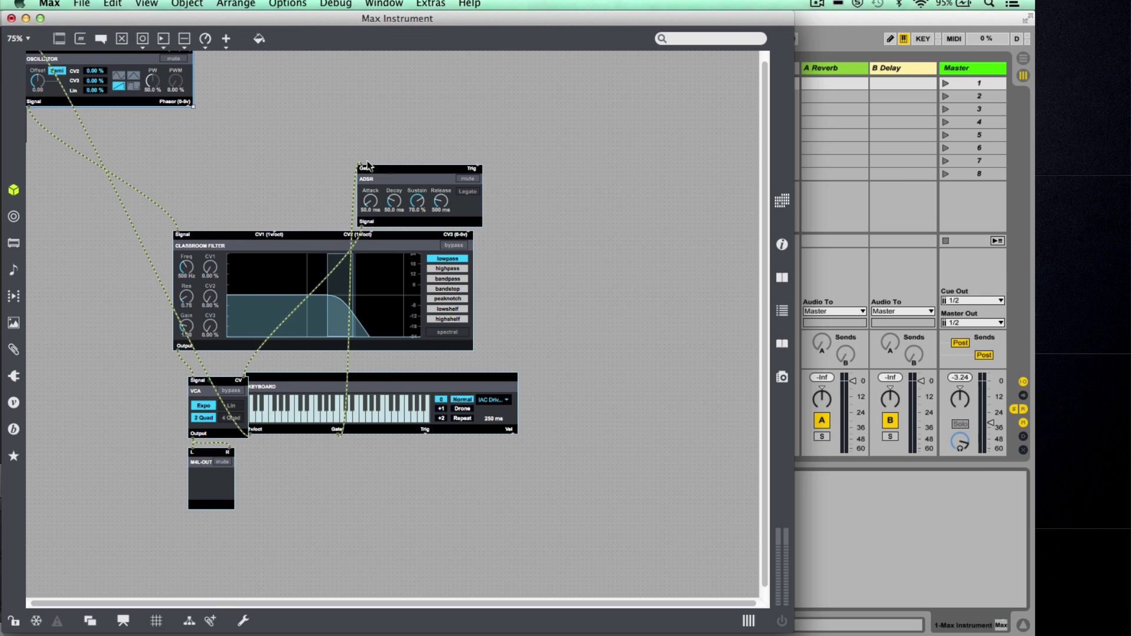
drag(384, 177, 55, 100)
click(153, 129)
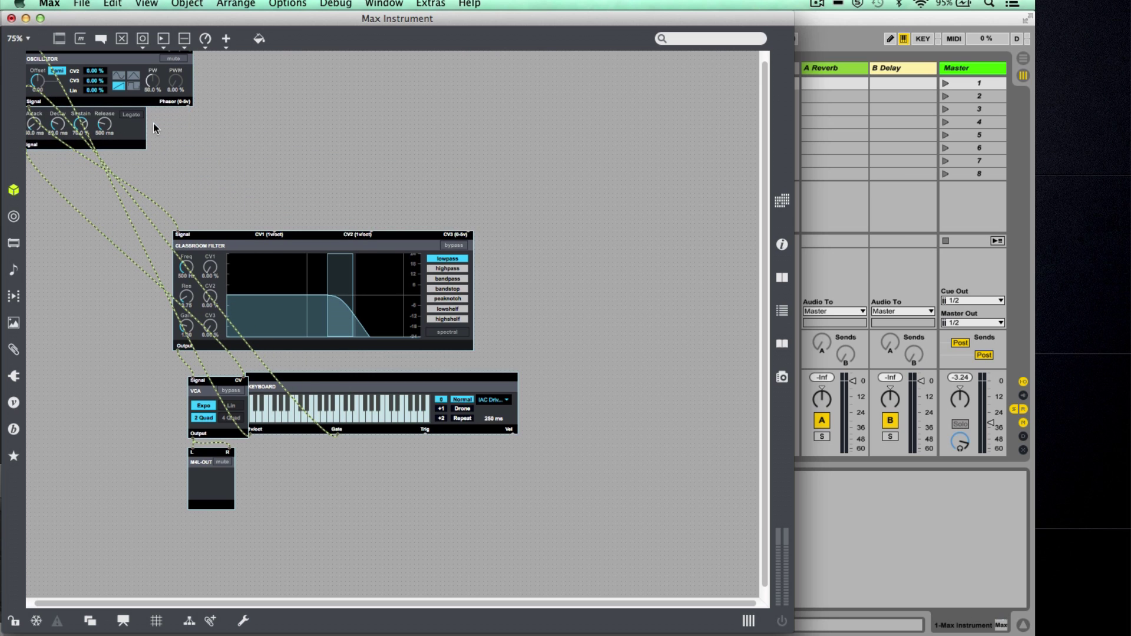
right_click(129, 123)
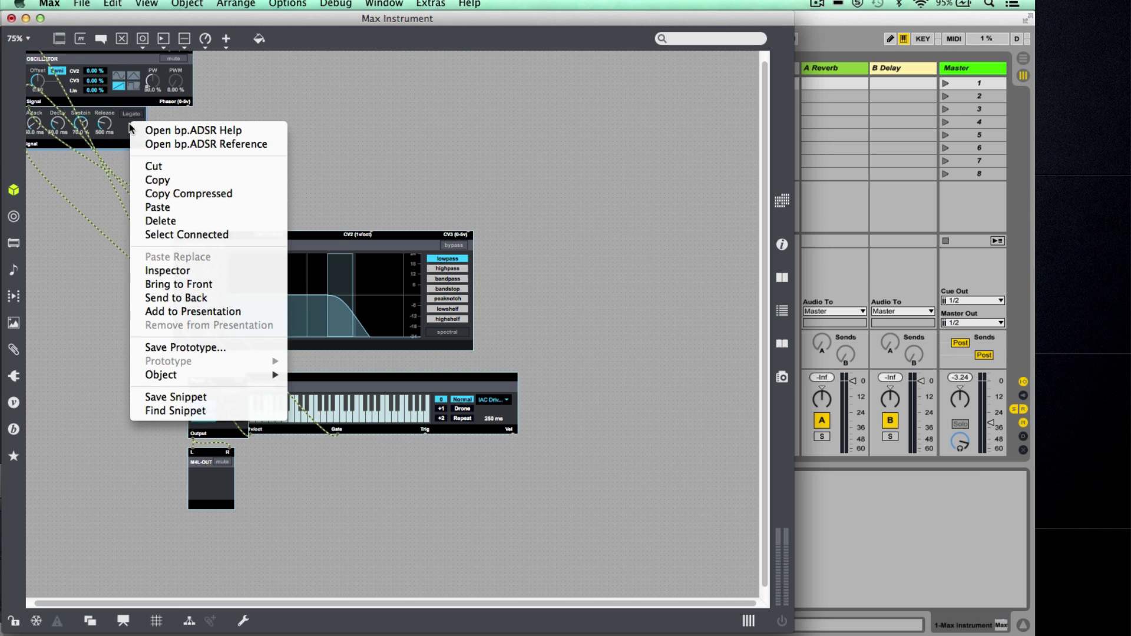
click(165, 299)
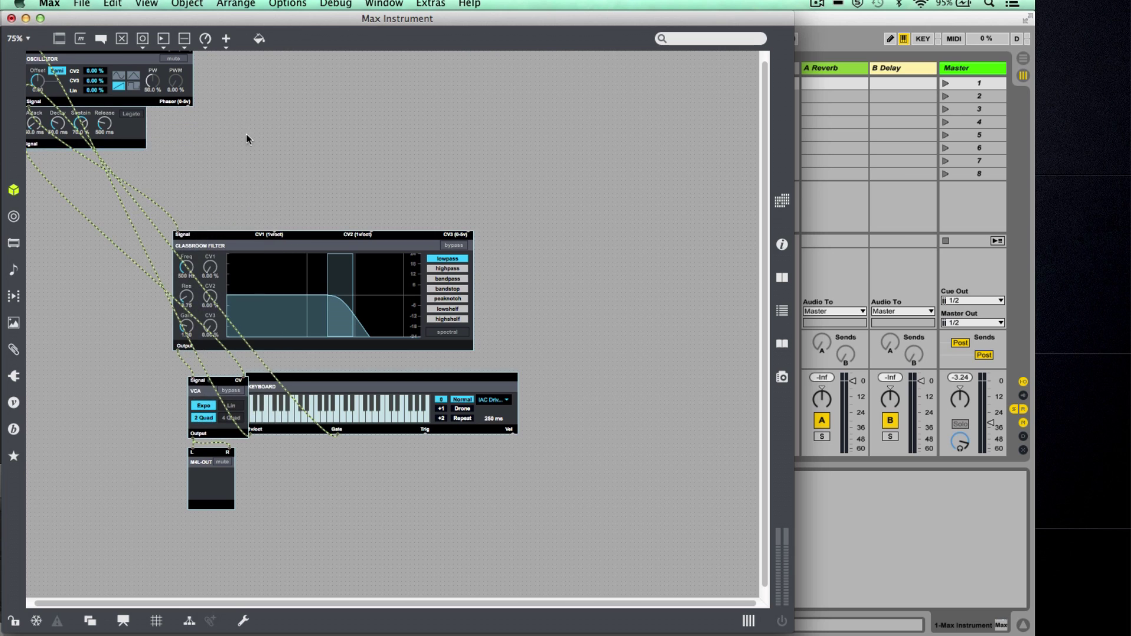
Move the Classroom Filter to the top and nudge the Oscillator and ADSR up together.
drag(288, 281, 309, 100)
click(328, 348)
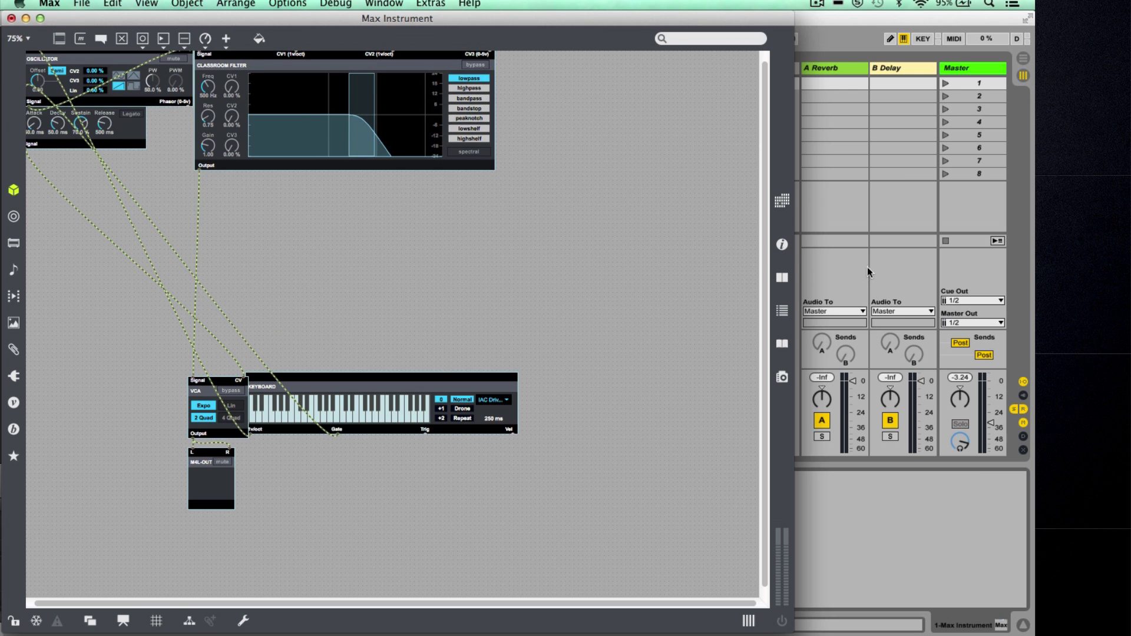
scroll(531, 254, up, 1)
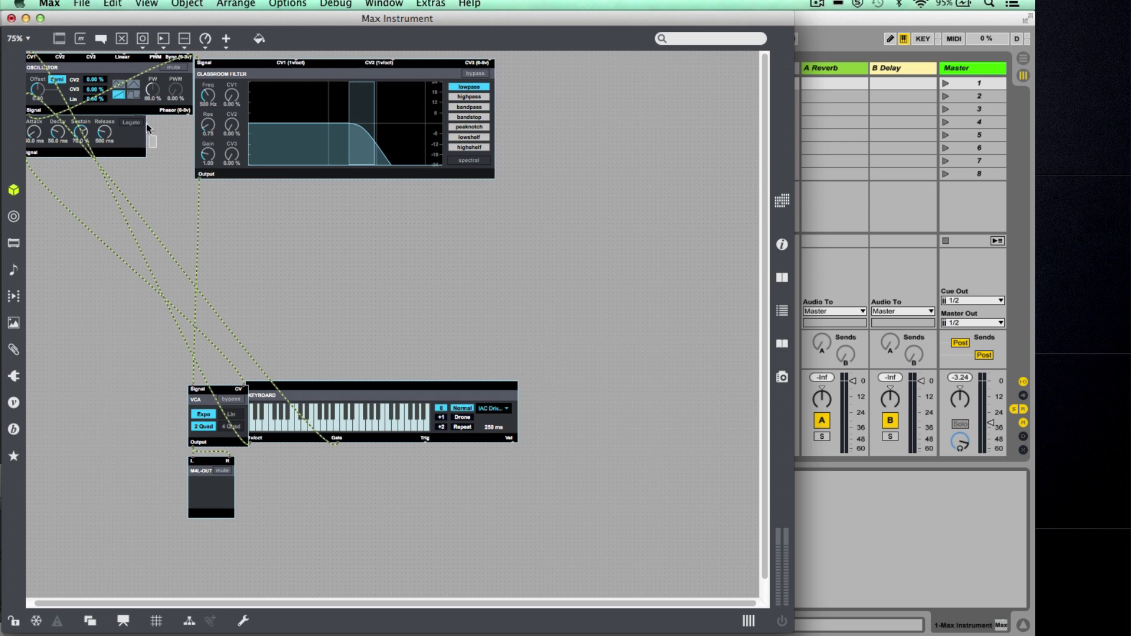
drag(131, 136, 131, 128)
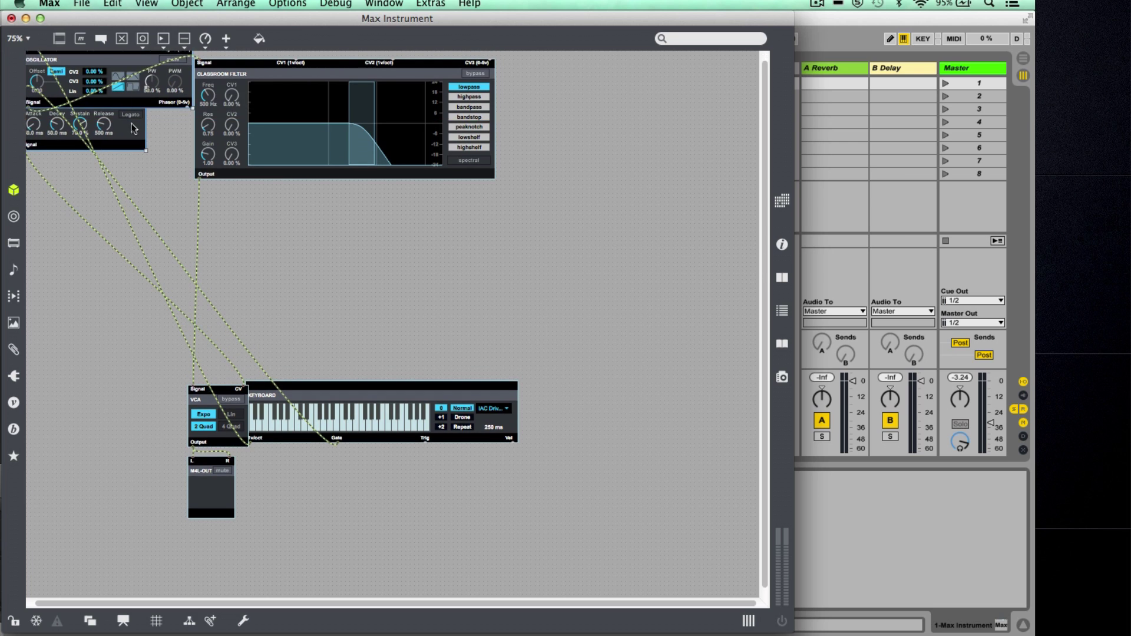
Save the device under the name BEAP_BasicSynth and confirm replacing the existing file.
key(super+s)
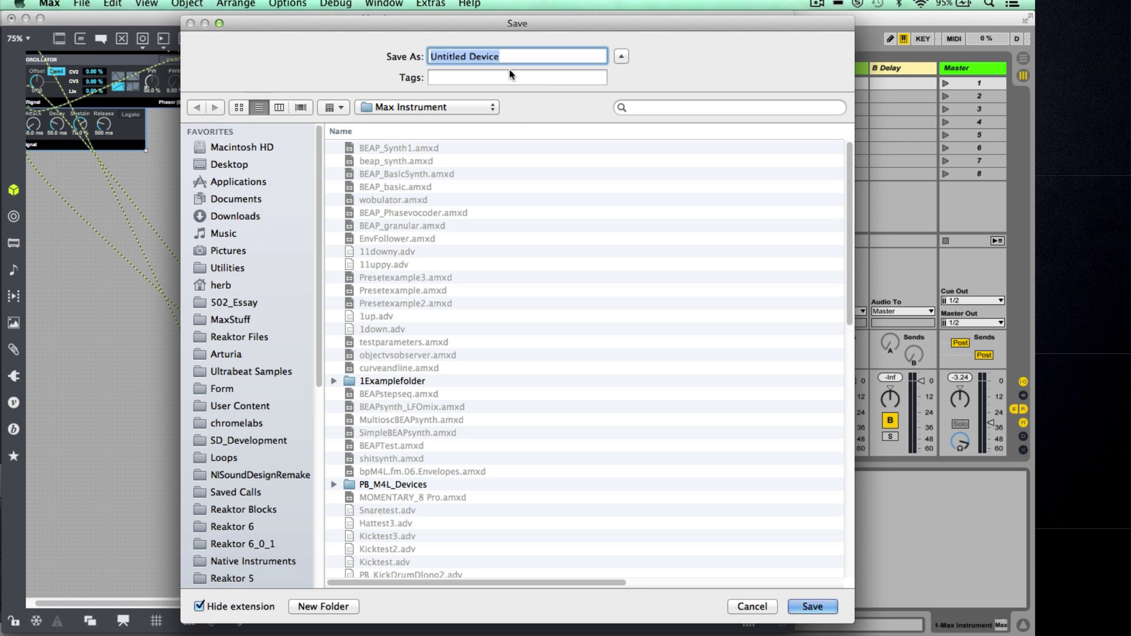
text(BEAP_Bas)
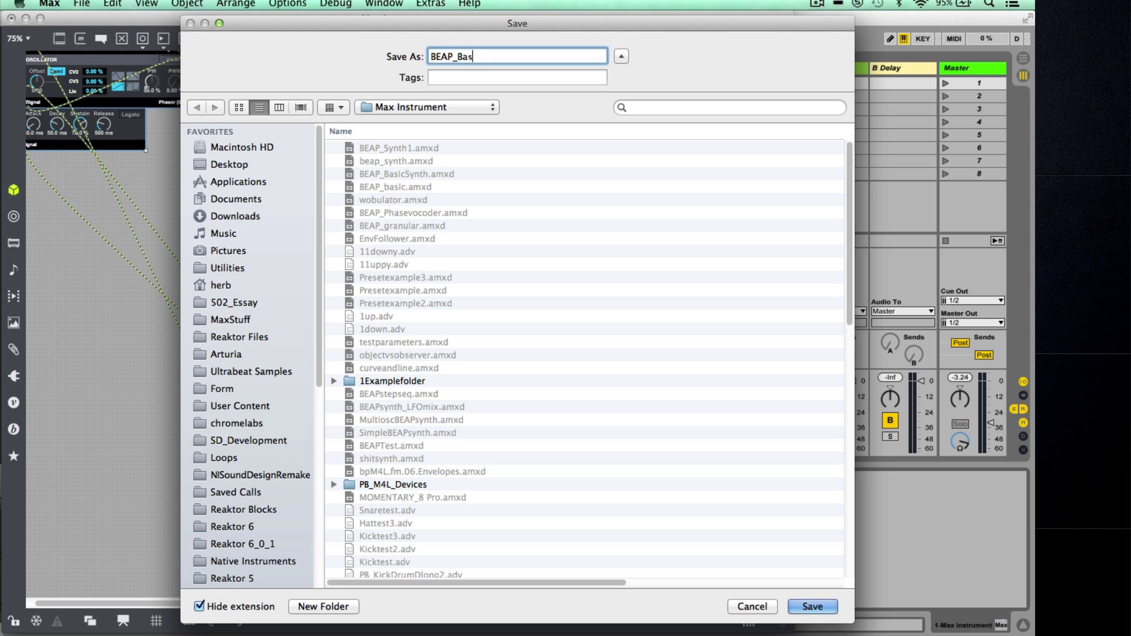
text(icSynth)
key(Return)
click(638, 118)
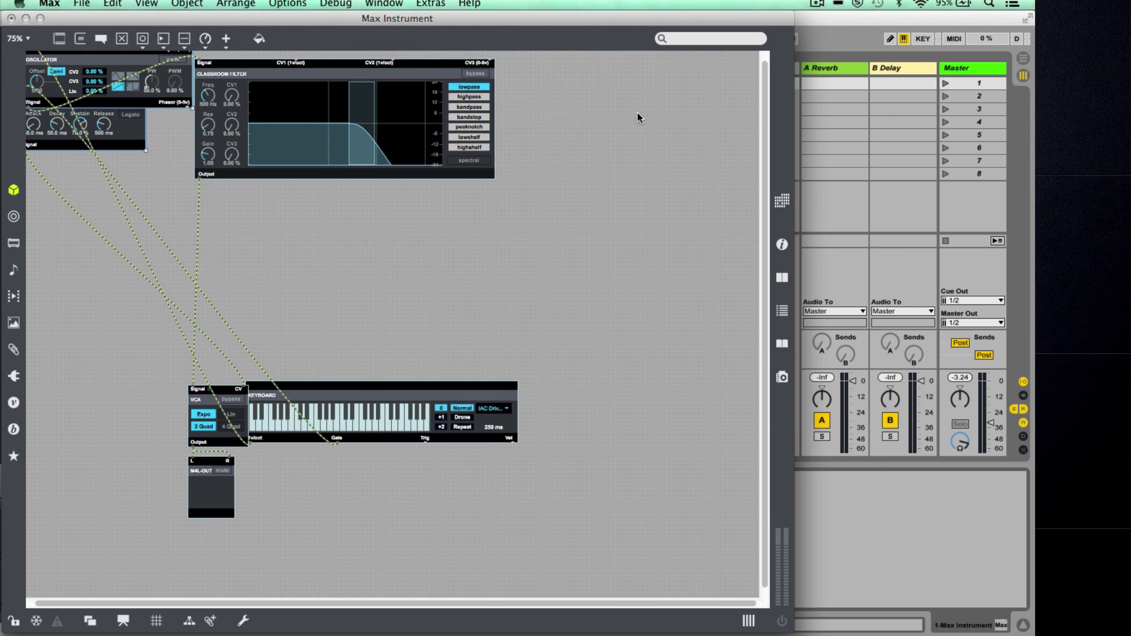
Reopen BEAP_BasicSynth for editing, nudge the Oscillator, ADSR and Classroom Filter into line, then save and close.
key(super+w)
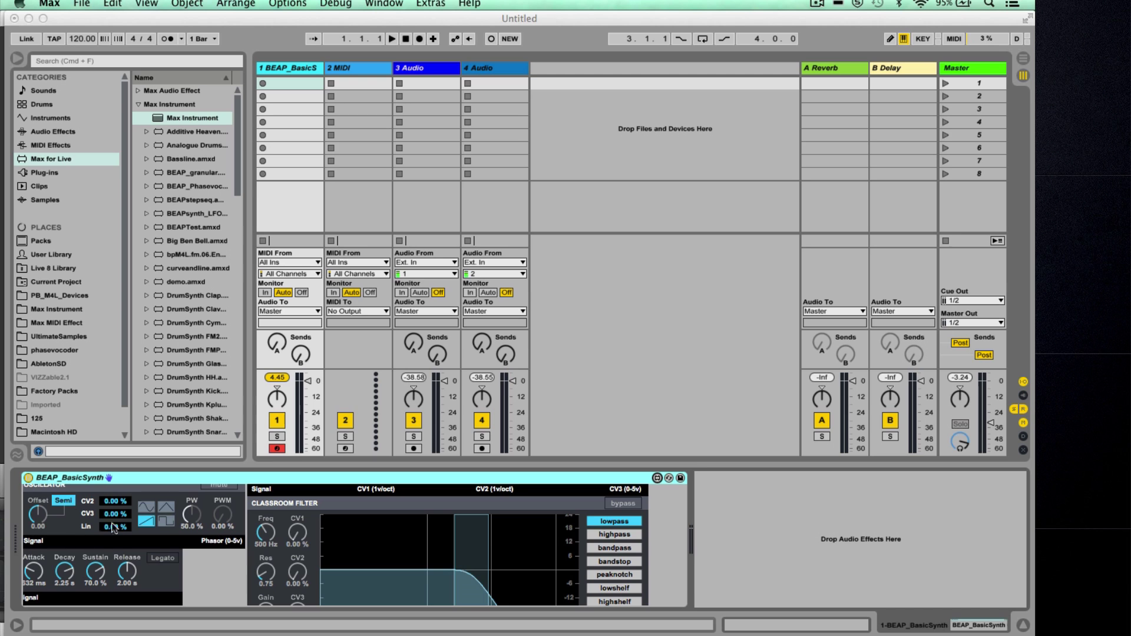
click(657, 479)
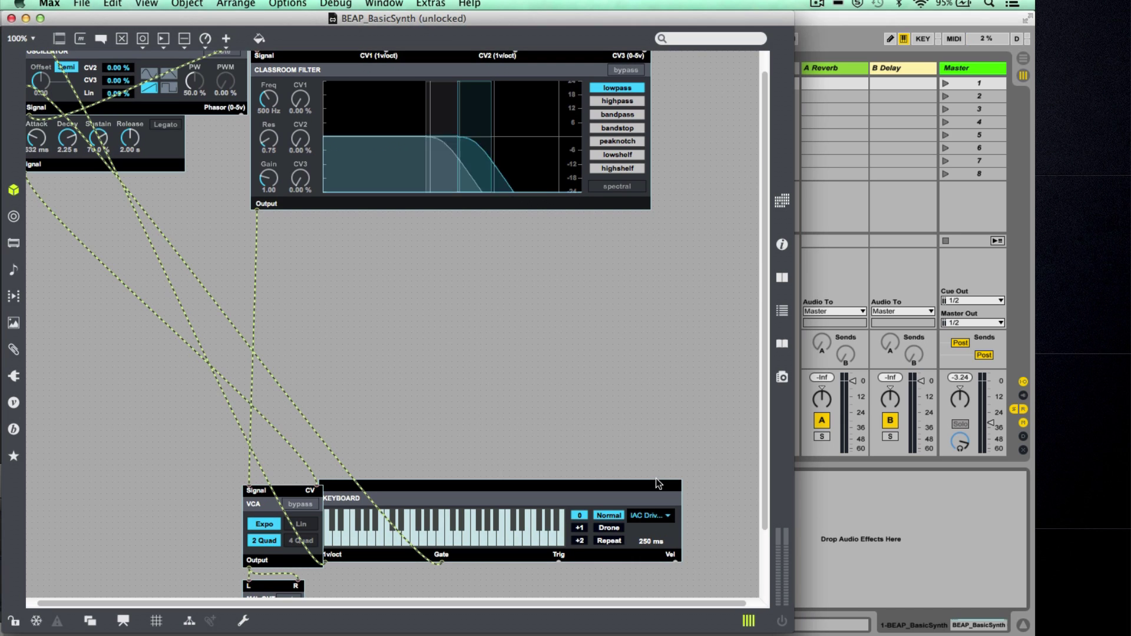
drag(189, 127, 171, 112)
click(320, 127)
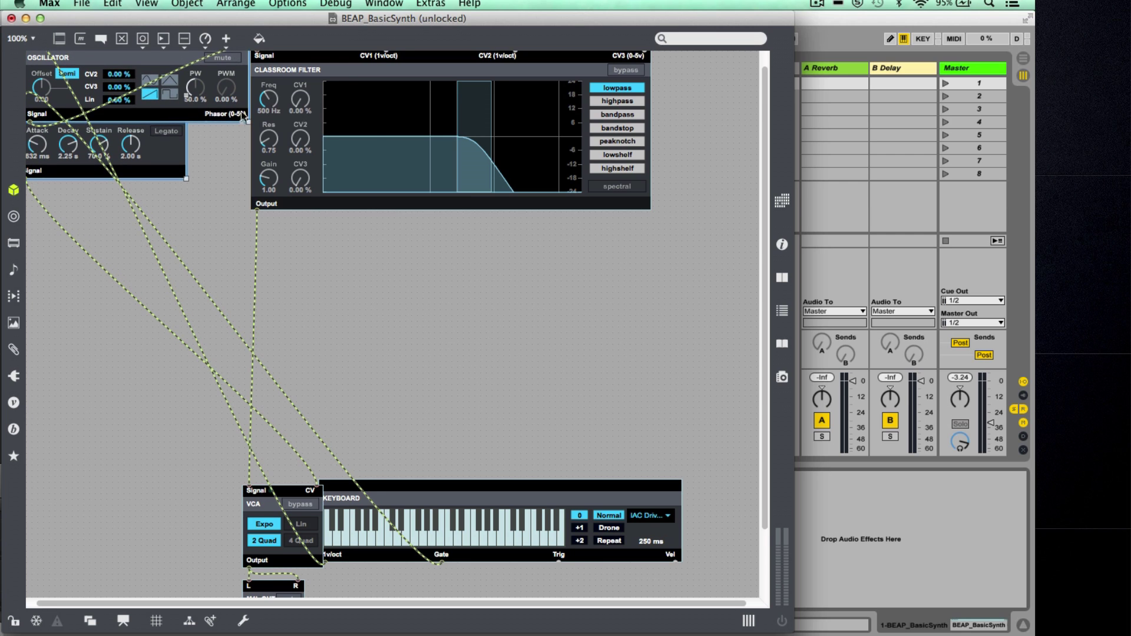
drag(320, 127, 317, 115)
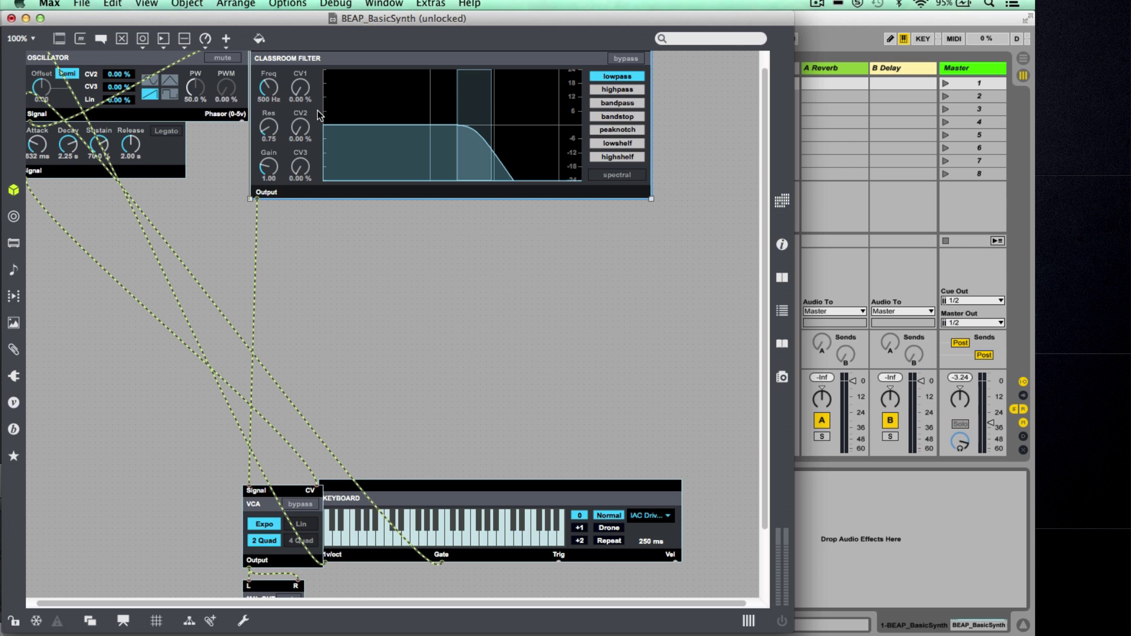
key(super+s)
key(super+w)
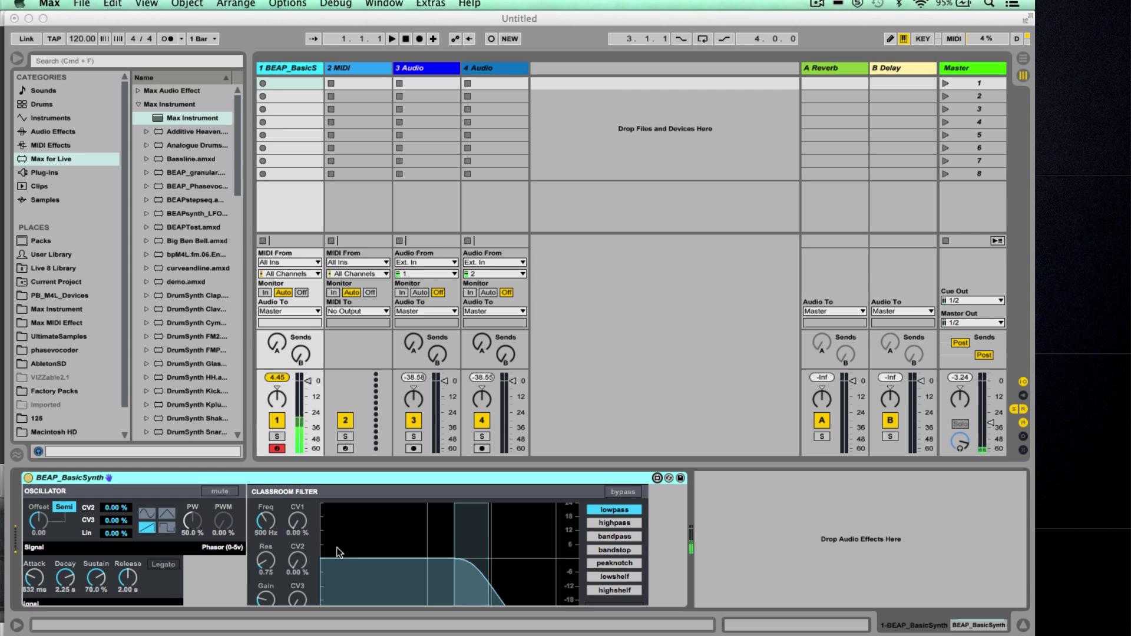
Set Attack to 0.50 ms and MIDI-map the filter Freq to CC 14 and Res to CC 15.
click(35, 578)
drag(35, 579, 36, 580)
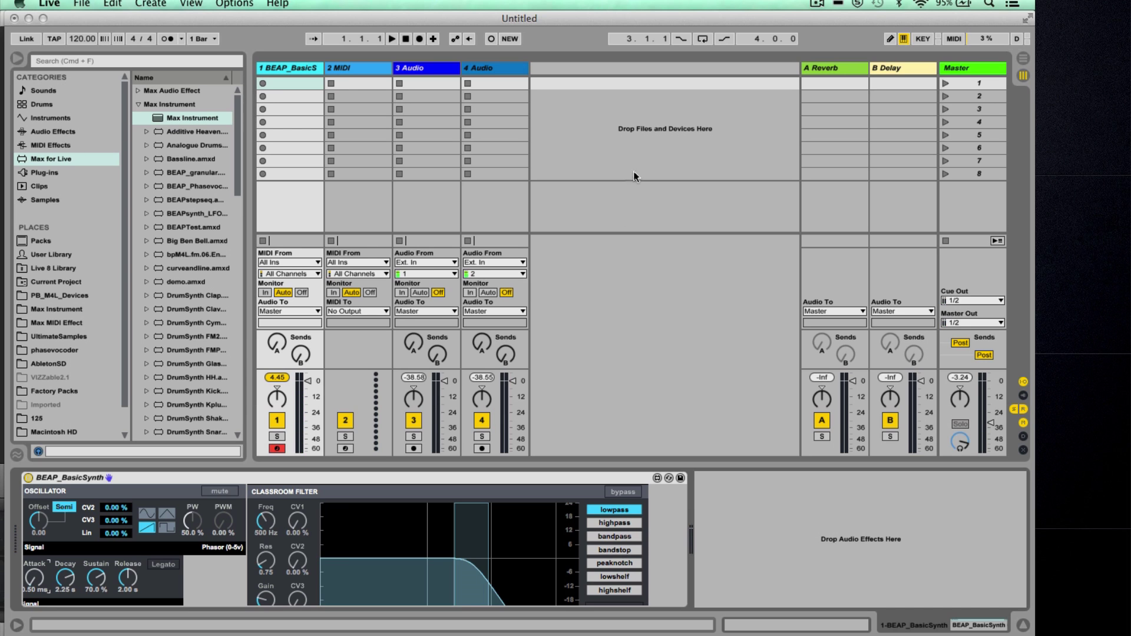
click(954, 39)
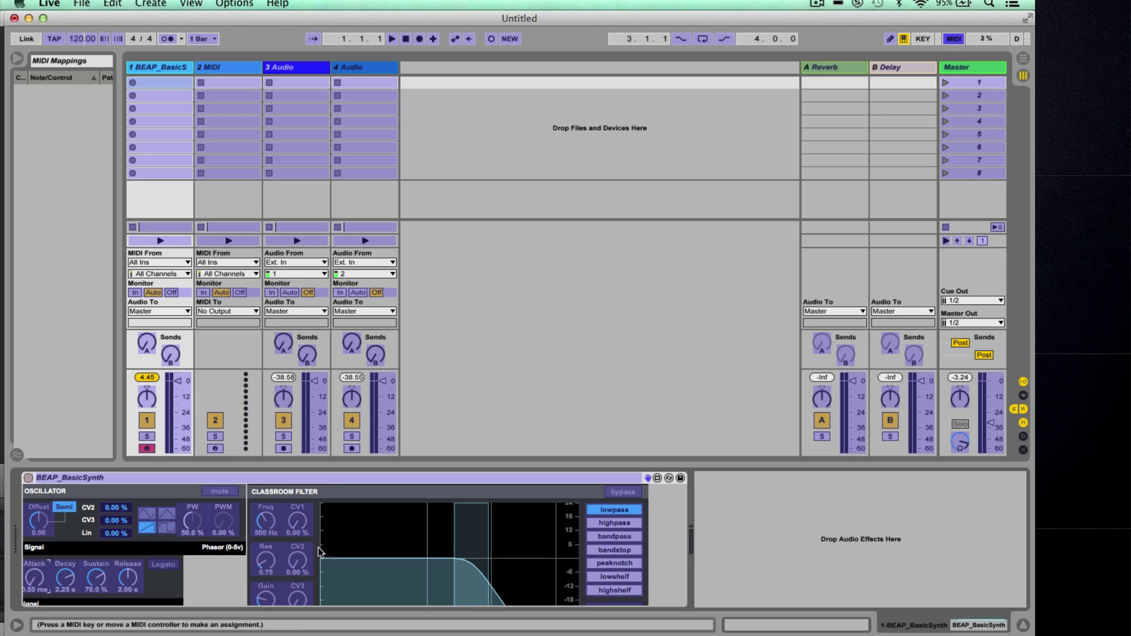
click(269, 521)
click(269, 555)
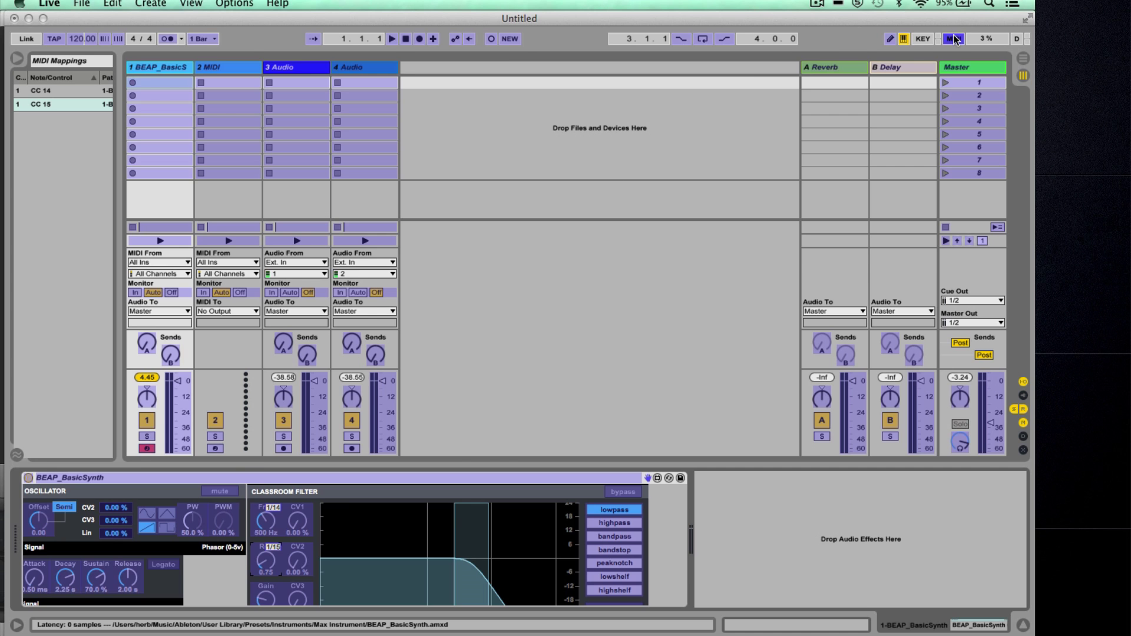
click(954, 38)
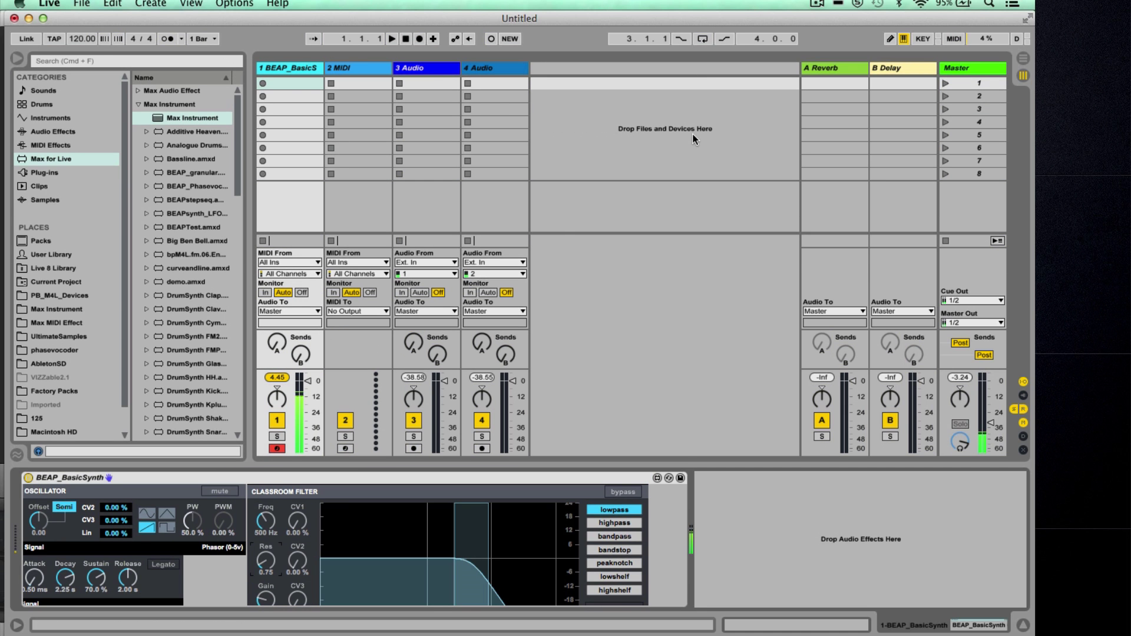